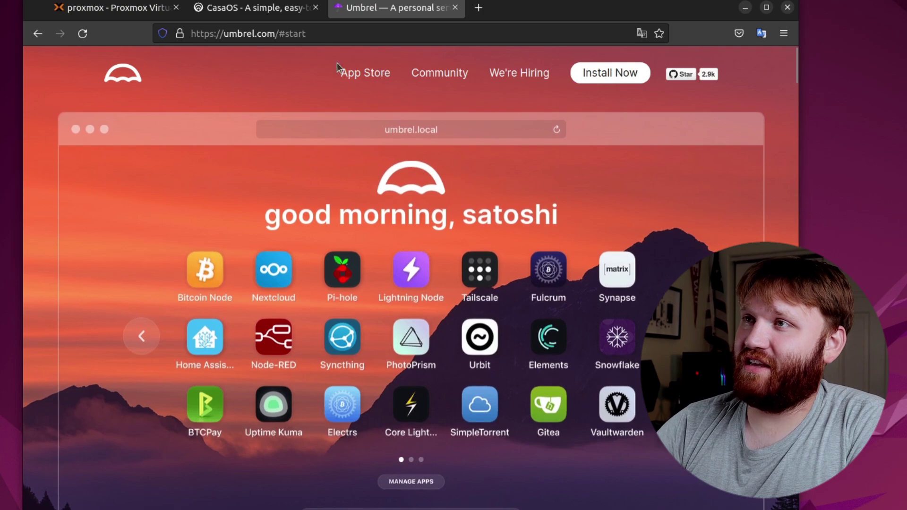
Step: Scroll through umbrel.com's app grid and personal-server pitch, then switch to the CasaOS homepage
scroll(449, 266, "down", 5)
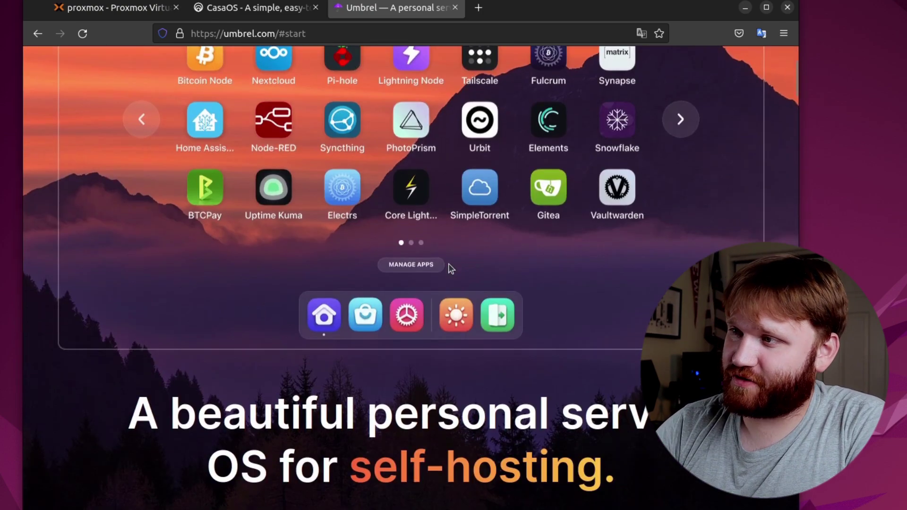
scroll(390, 408, "up", 5)
scroll(534, 375, "down", 1)
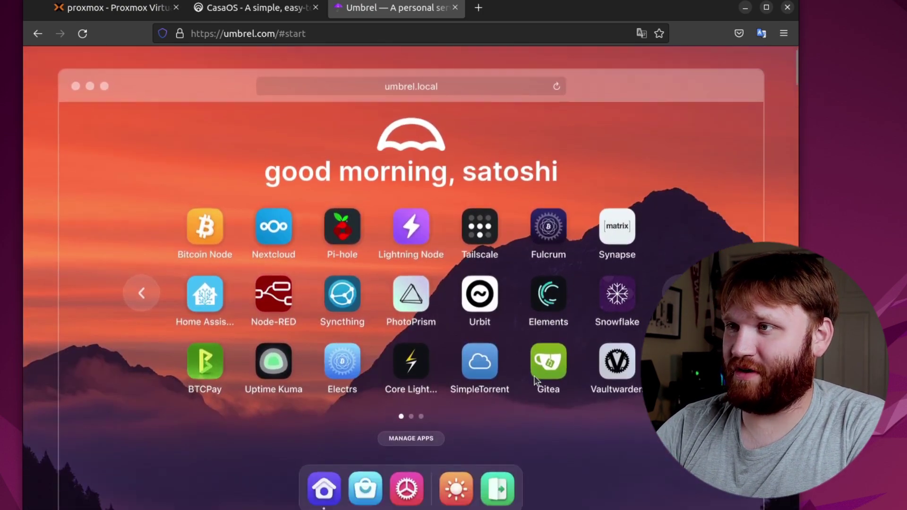
scroll(515, 370, "up", 1)
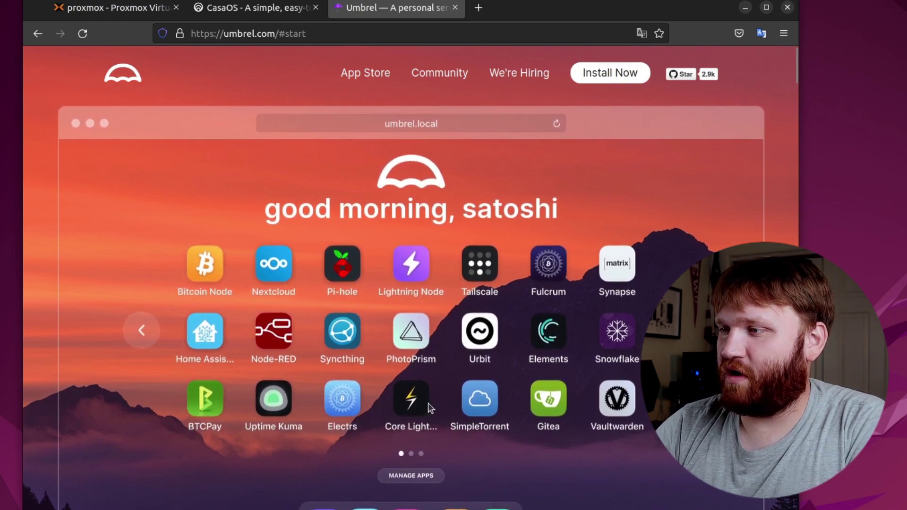
scroll(429, 405, "down", 5)
scroll(476, 404, "down", 1)
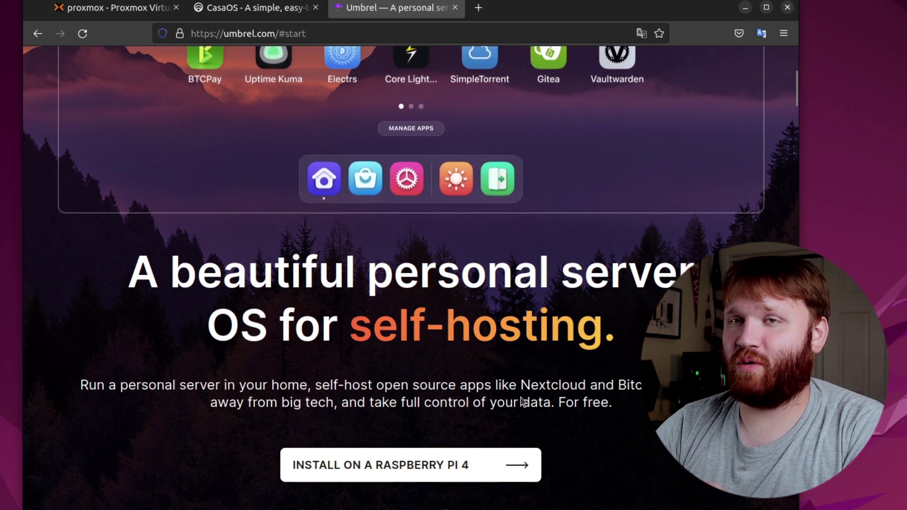
left_click(255, 7)
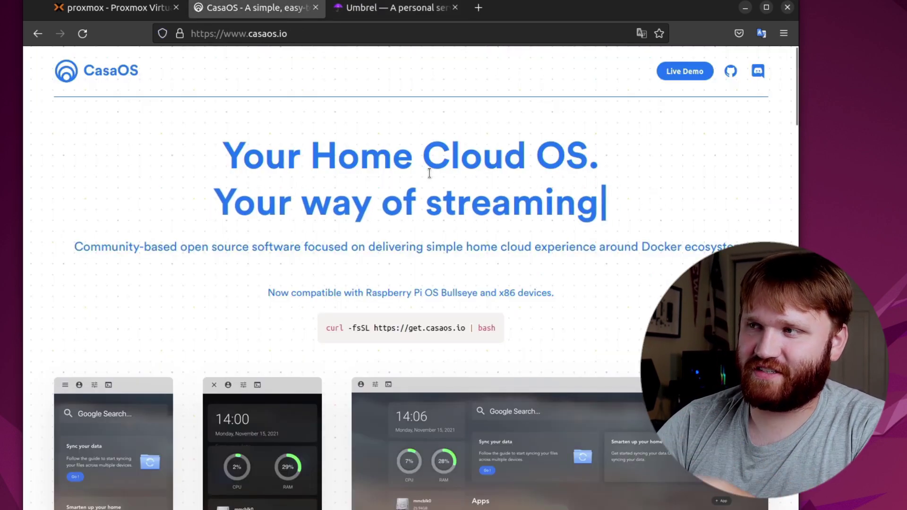
scroll(409, 269, "down", 4)
scroll(414, 257, "down", 4)
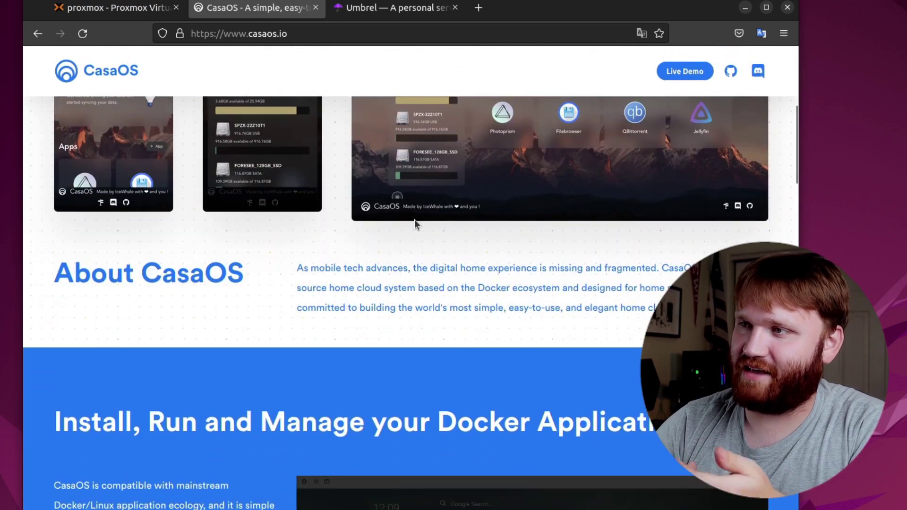
scroll(425, 236, "up", 5)
scroll(441, 261, "up", 3)
double_click(348, 328)
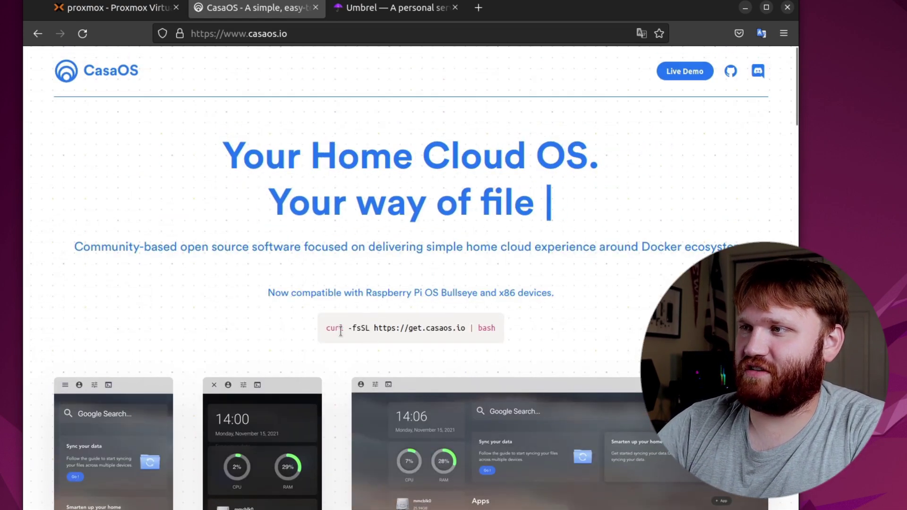
left_click(418, 327)
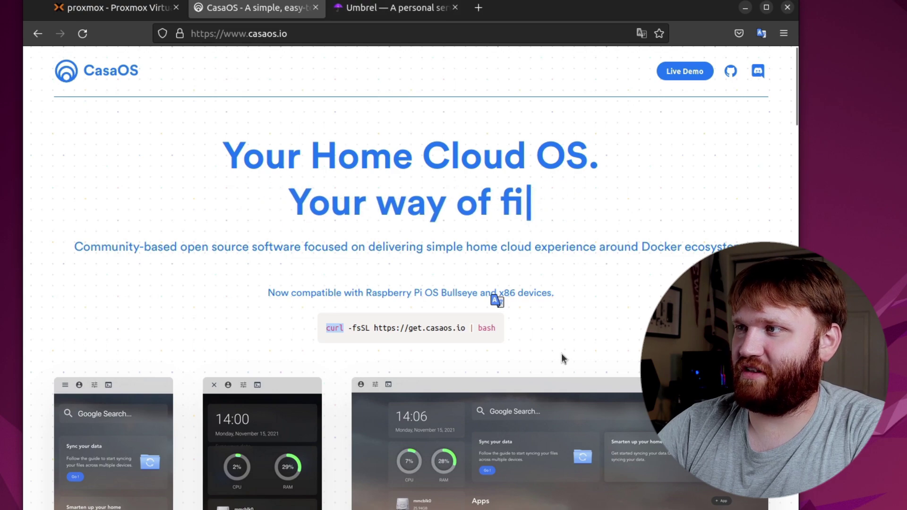
scroll(212, 392, "down", 7)
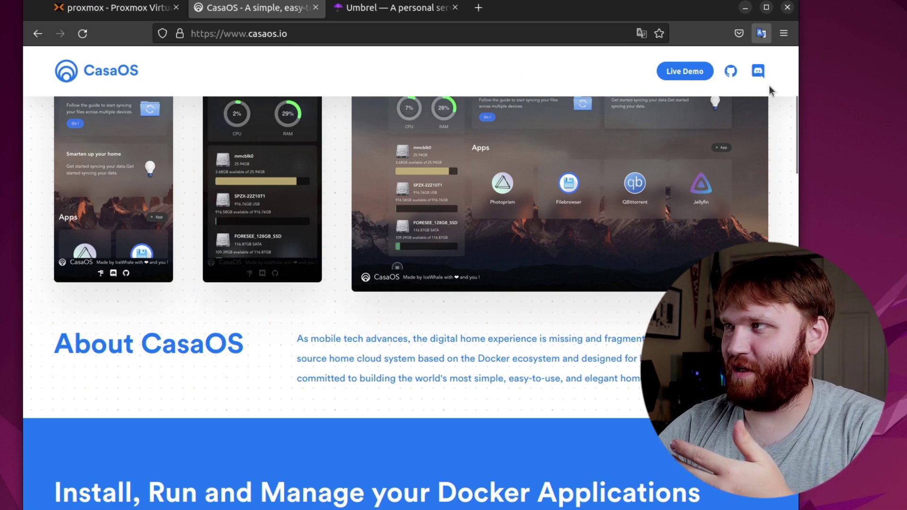
left_click(387, 13)
Step: Scroll umbrel.com down to its Ubuntu/Debian install command, then switch to the Proxmox node overview
scroll(667, 77, "up", 5)
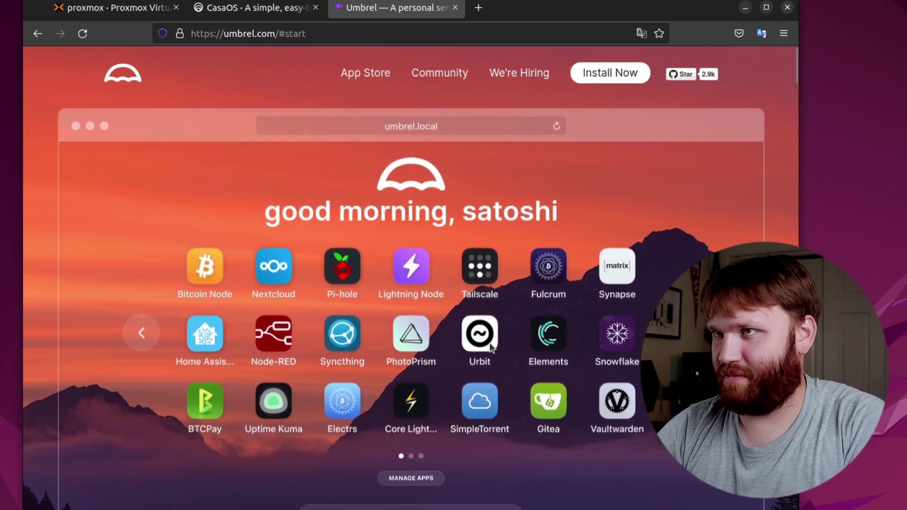
scroll(510, 325, "down", 6)
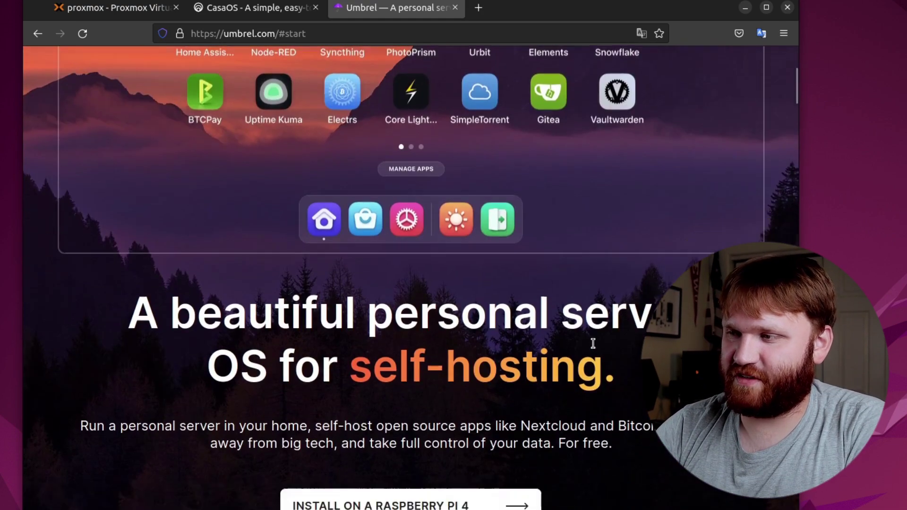
scroll(592, 345, "down", 4)
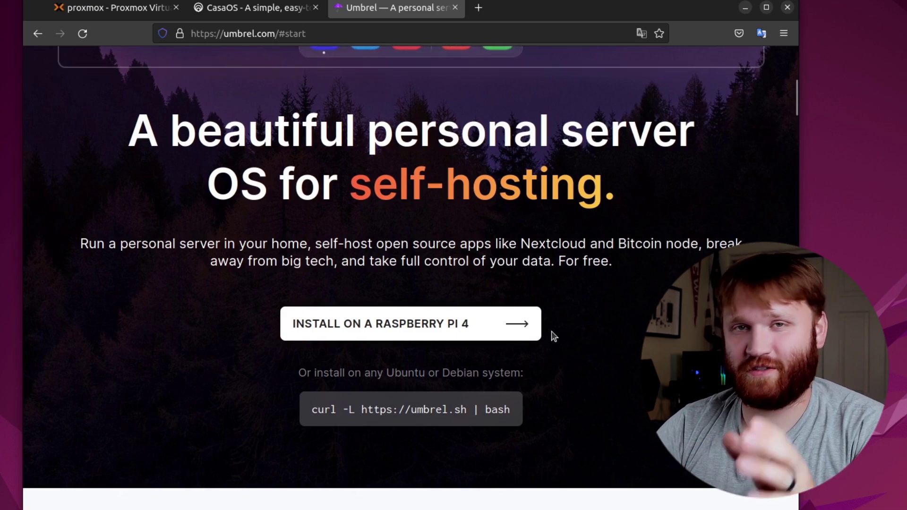
scroll(562, 326, "up", 10)
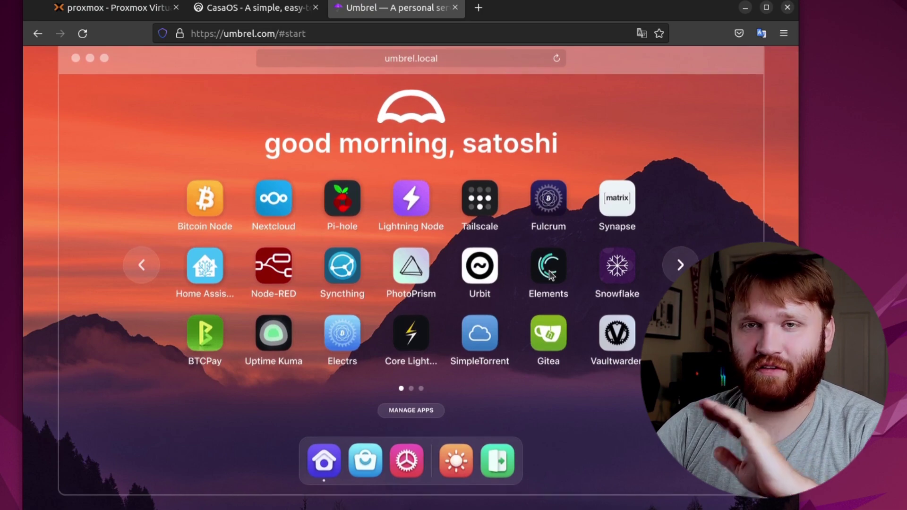
scroll(550, 274, "down", 1)
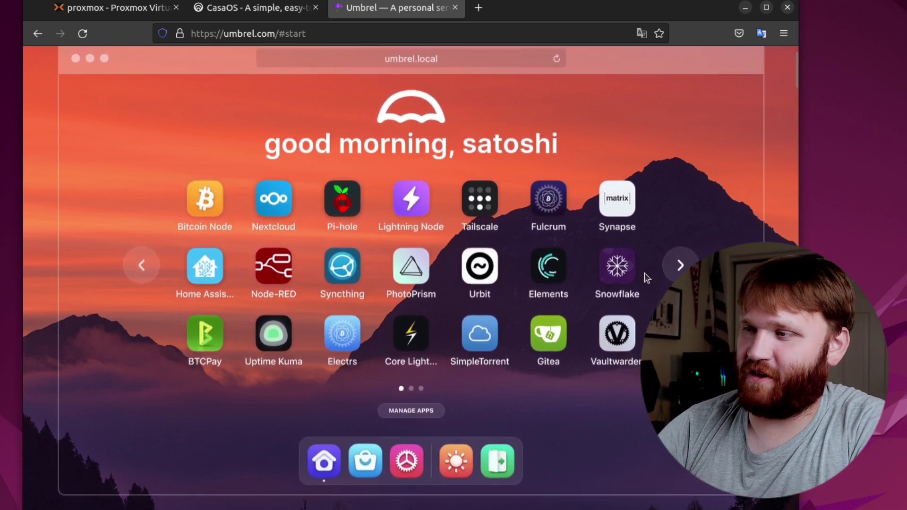
scroll(644, 273, "down", 5)
scroll(647, 276, "down", 3)
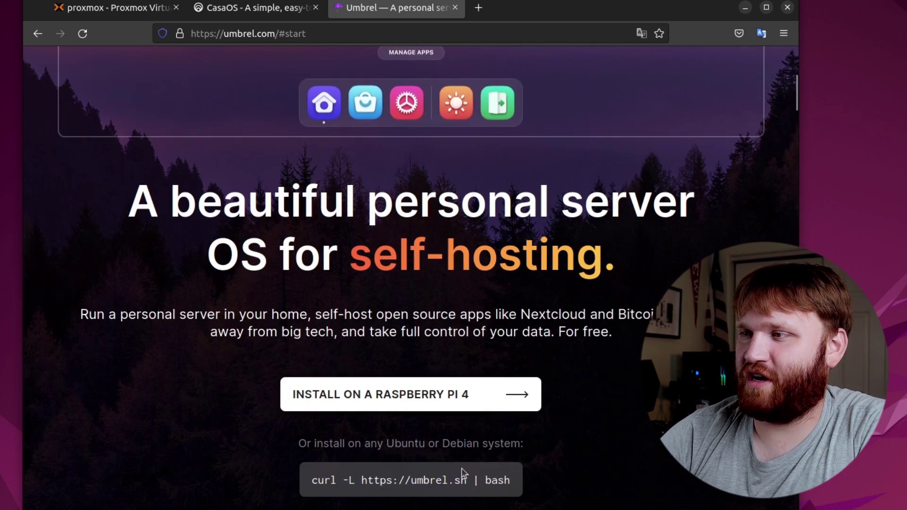
scroll(560, 476, "down", 2)
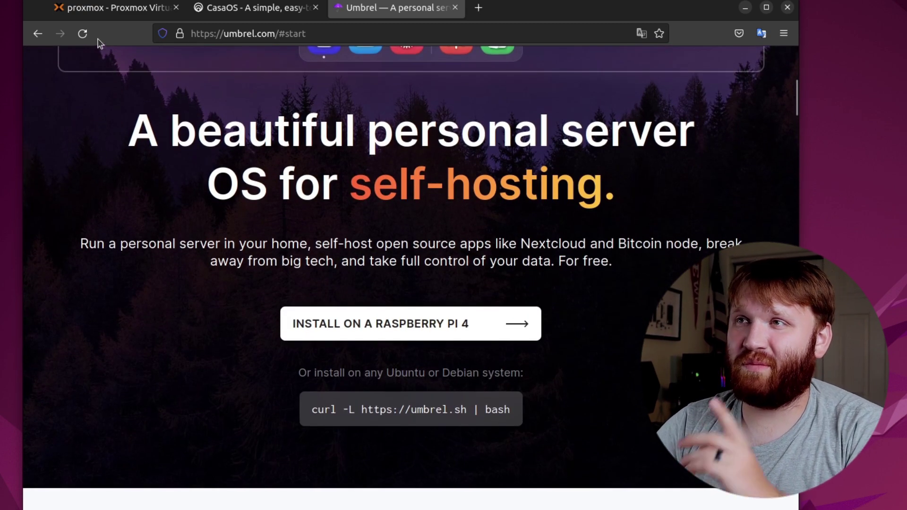
left_click(99, 13)
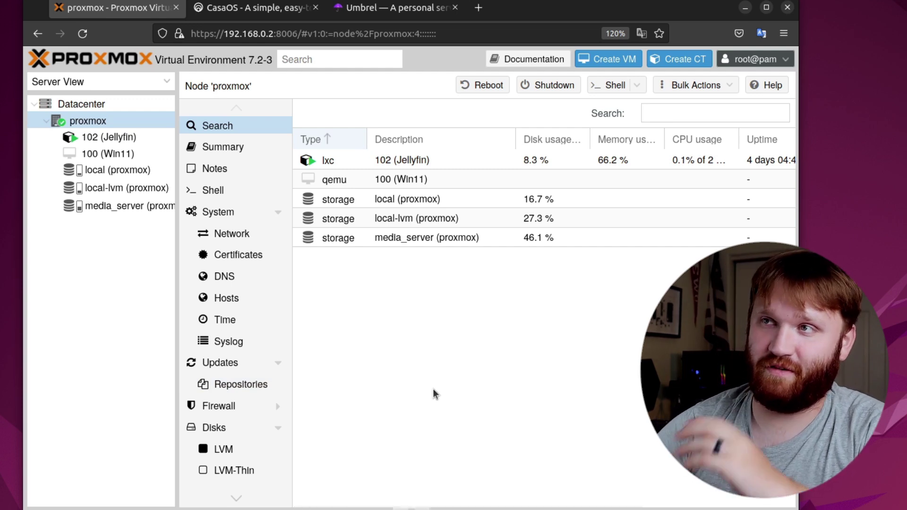
left_click(382, 8)
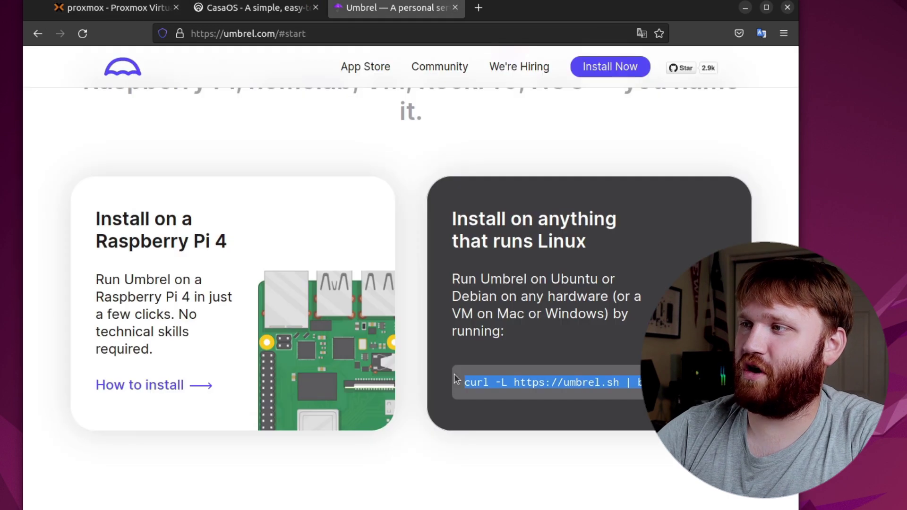
Step: Copy Umbrel's curl install command from umbrel.com and return to the Proxmox tab
right_click(558, 384)
left_click(611, 393)
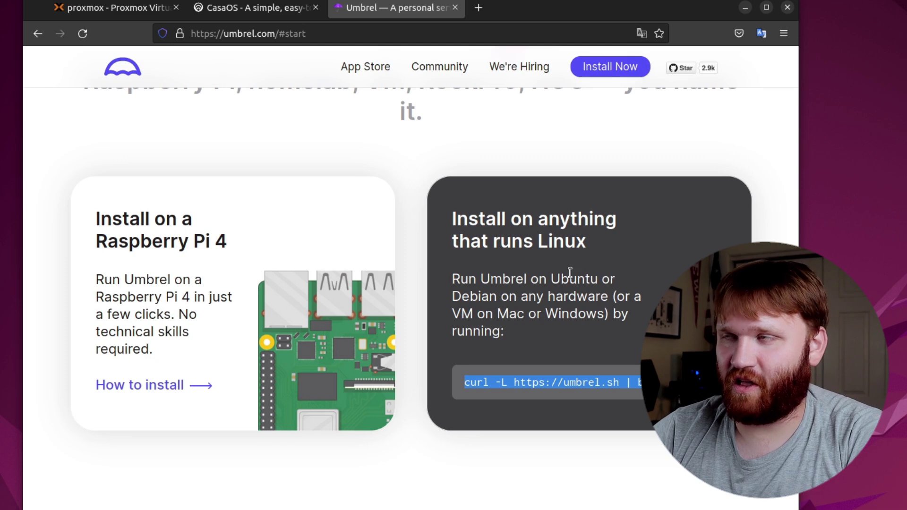
left_click(127, 10)
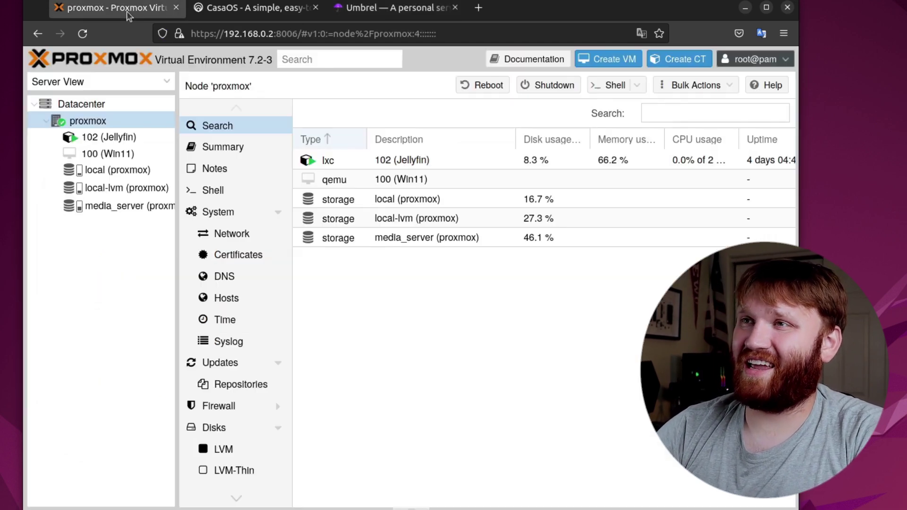
Step: Start a new LXC container with hostname Umbrel and a confirmed root password
left_click(682, 59)
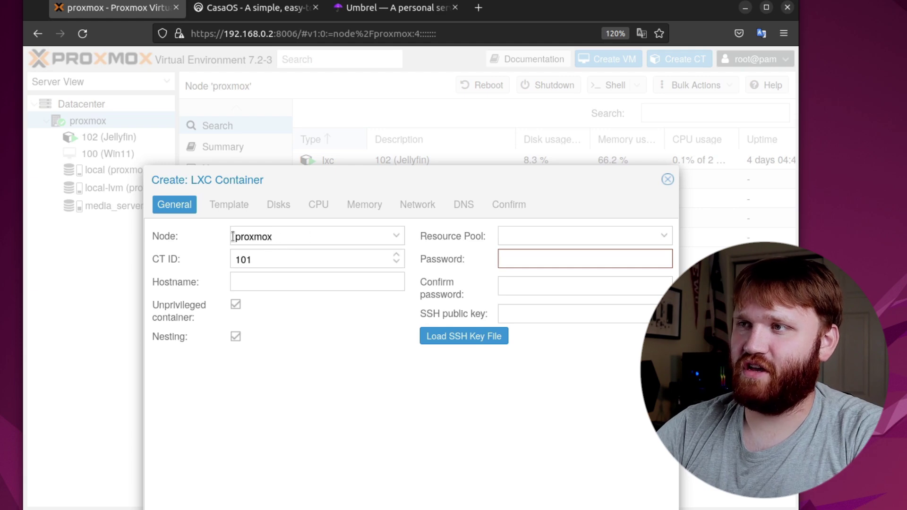
left_click(344, 277)
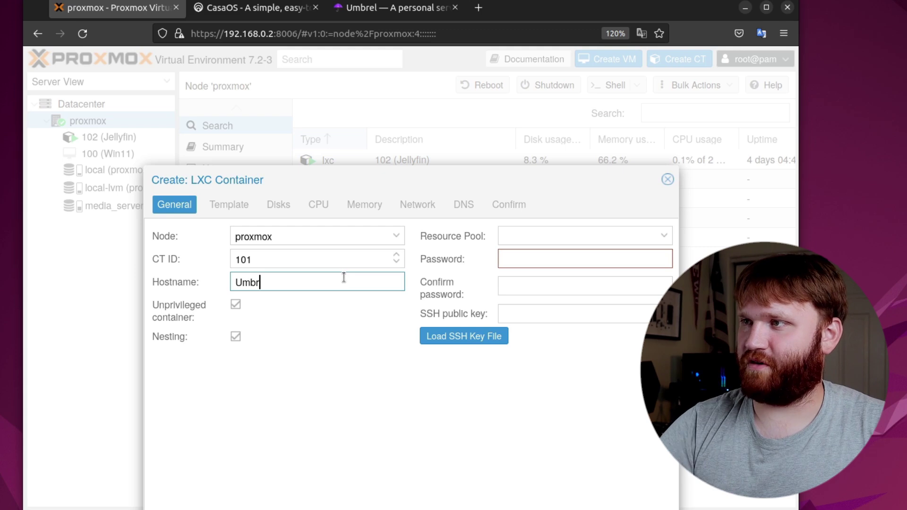
left_click(561, 260)
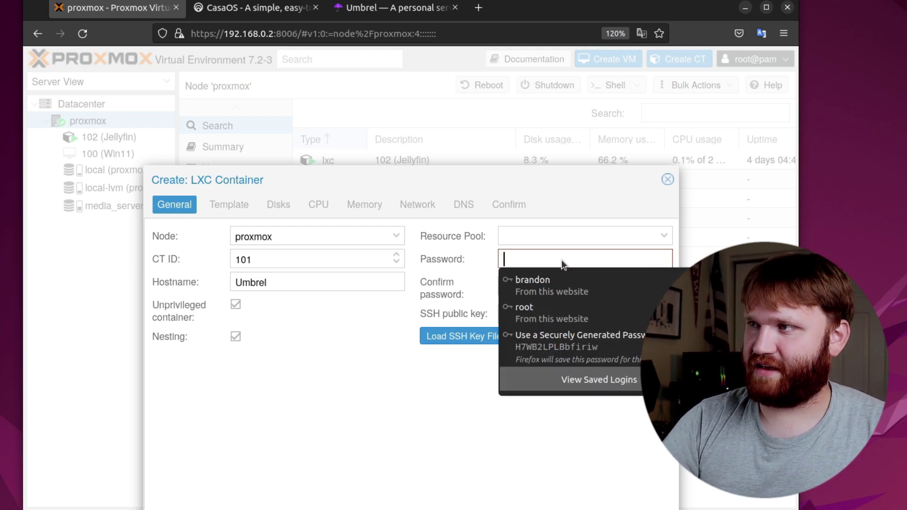
type("••••••••")
left_click(529, 288)
type("•••••••")
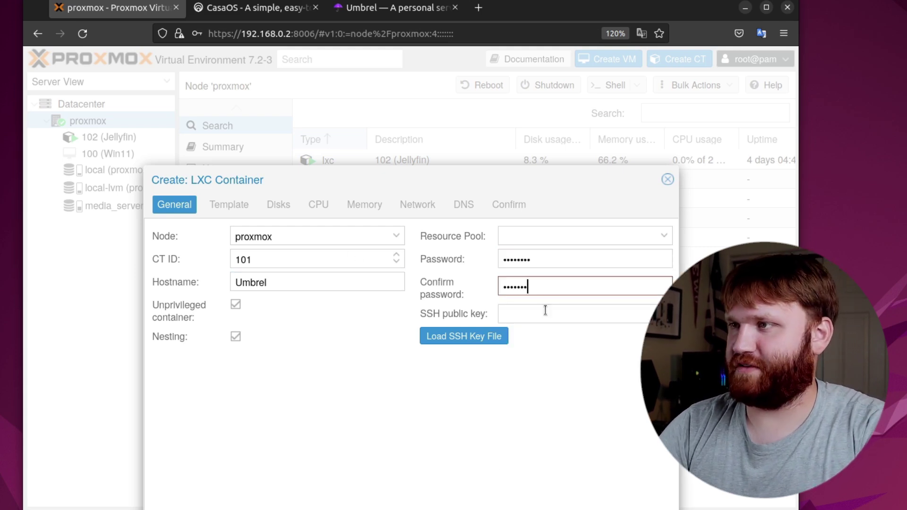
type("•")
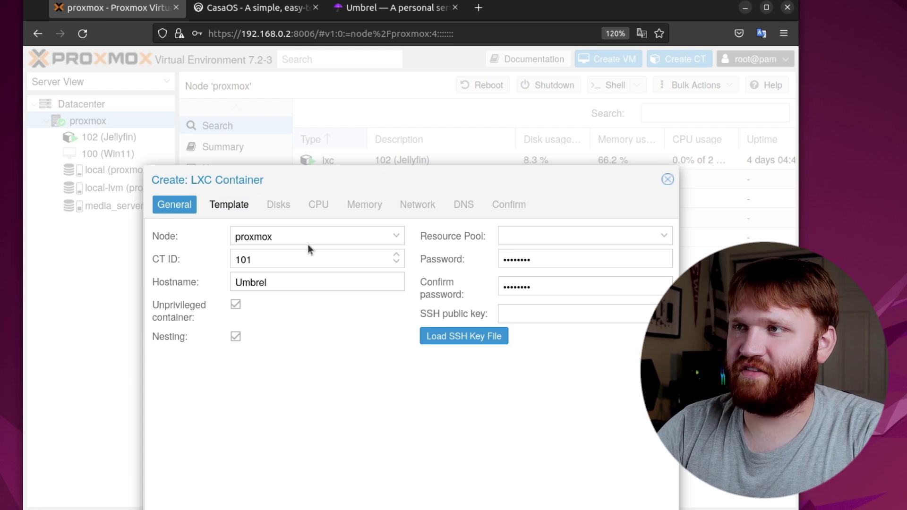
key("Return")
Step: Choose the ubuntu-22.04-standard template and give the root disk 32 GiB
left_click(356, 262)
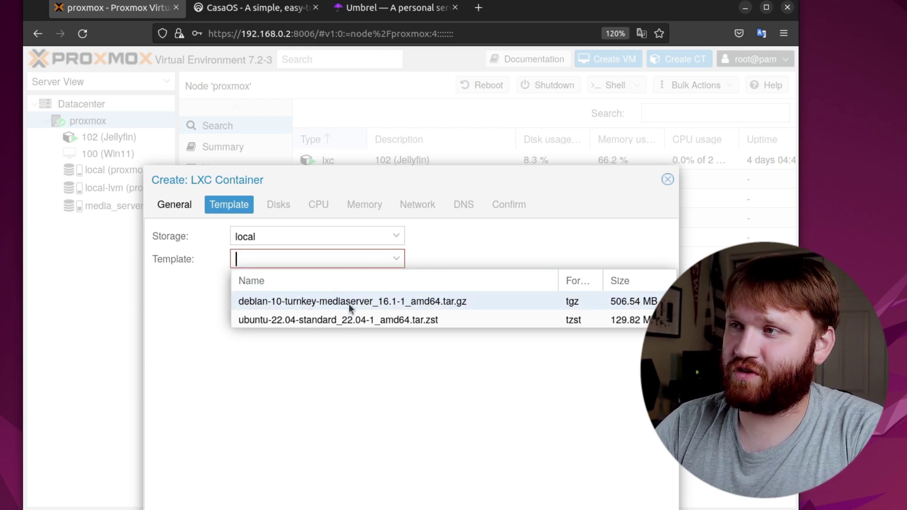
left_click(327, 321)
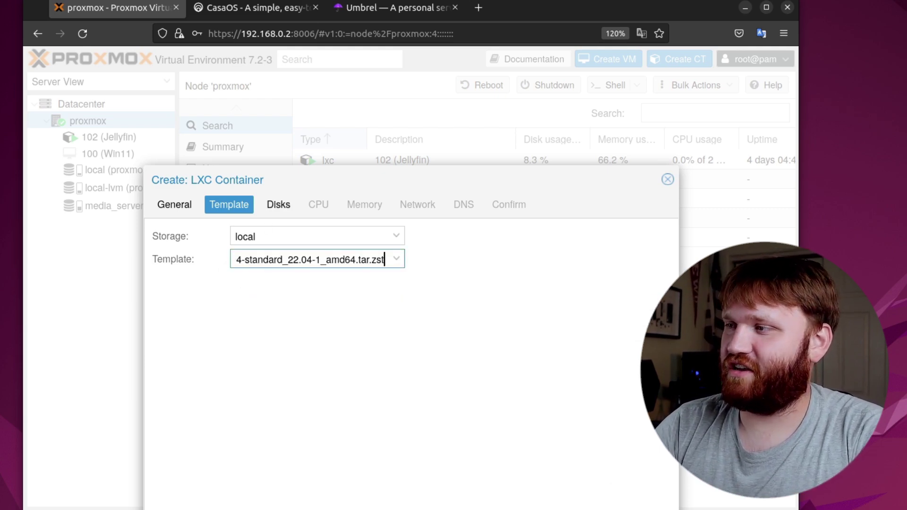
left_click(646, 508)
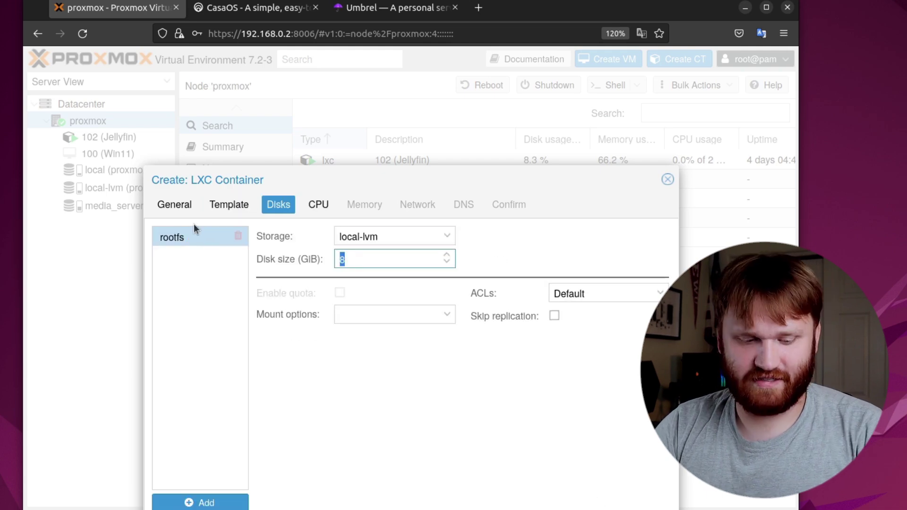
type("32")
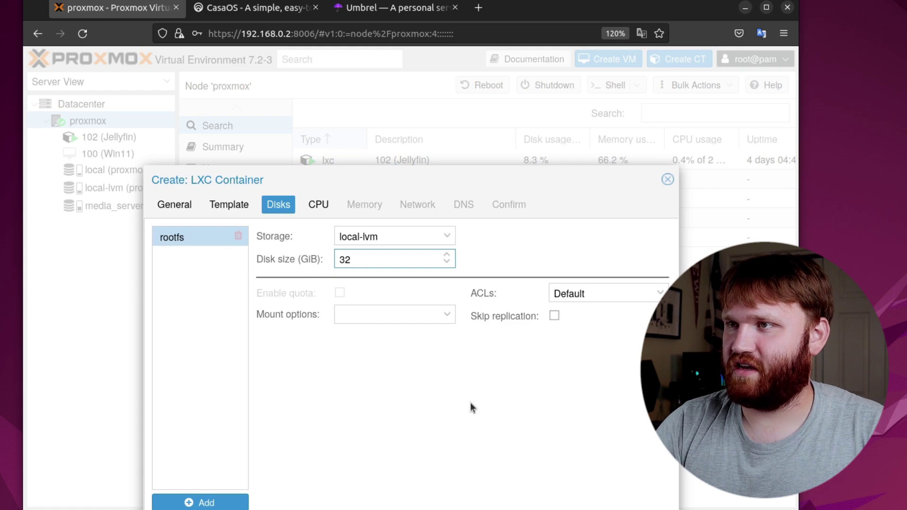
Step: Give the Umbrel container 2 CPU cores and 4092 MiB of memory
left_click(318, 204)
left_click(189, 233)
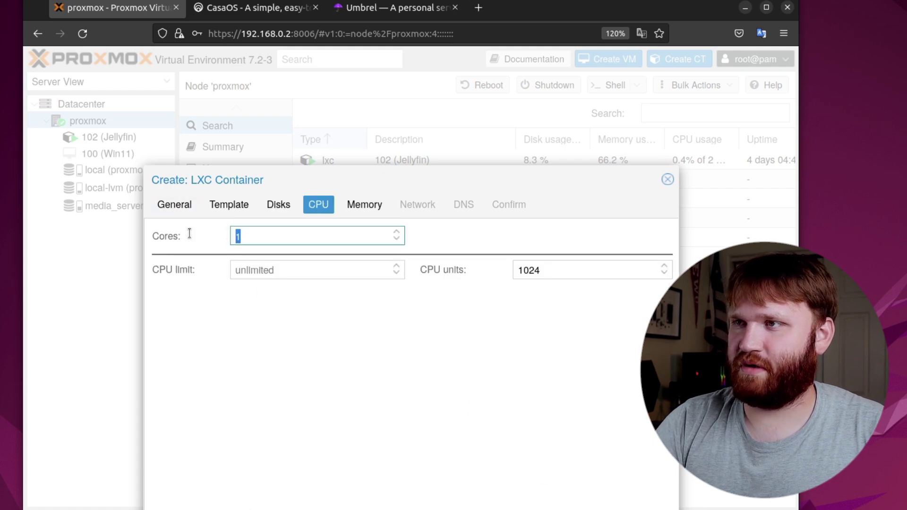
key("Return")
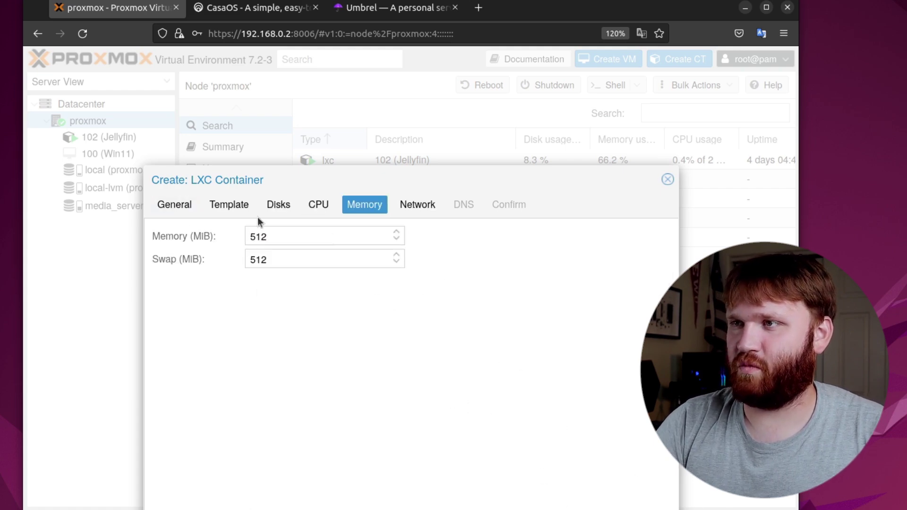
left_click(283, 233)
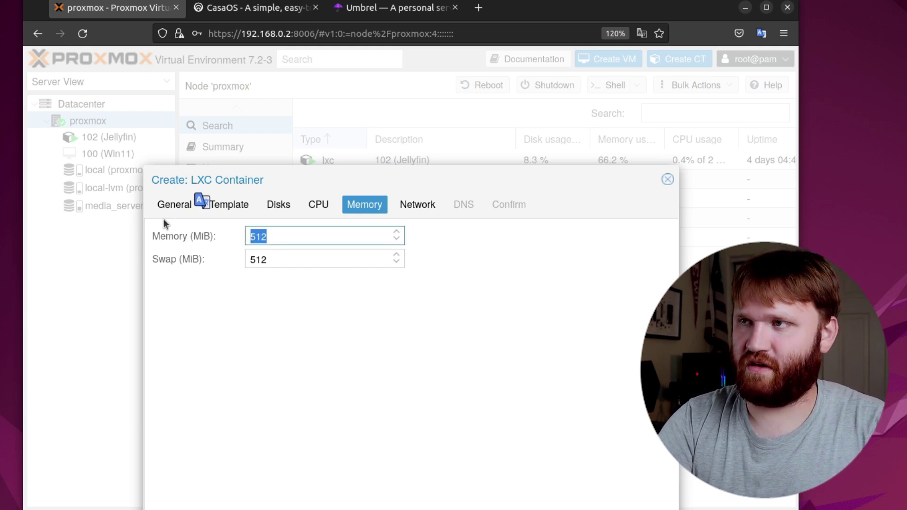
type("4092")
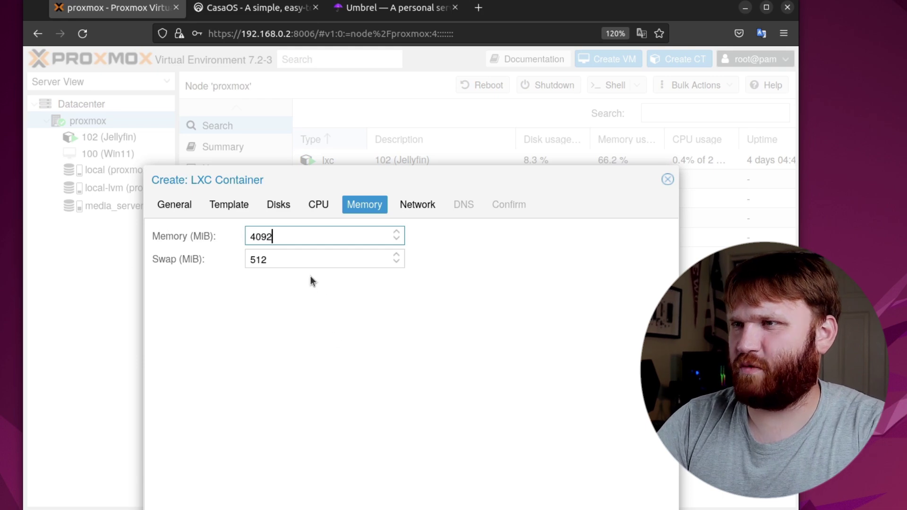
left_click(317, 259)
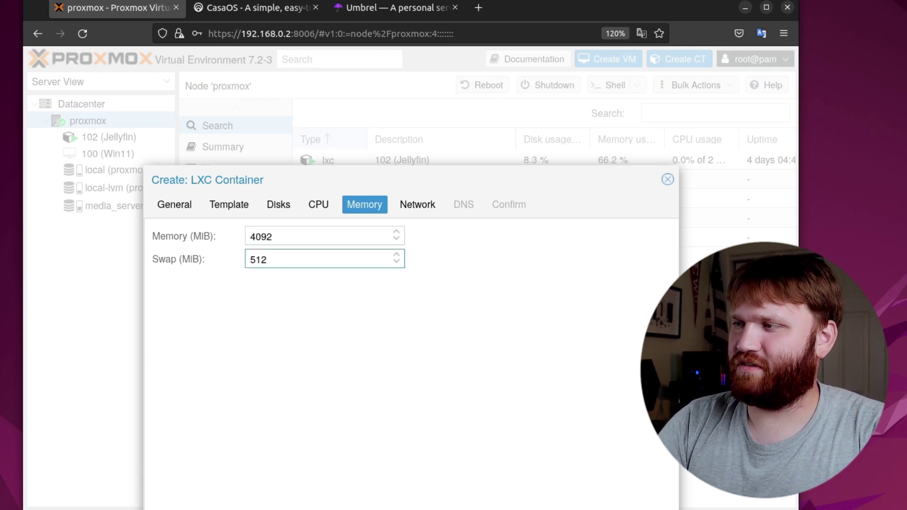
Step: Set IPv4 networking to DHCP, create the container, and close the creation log
key("Return")
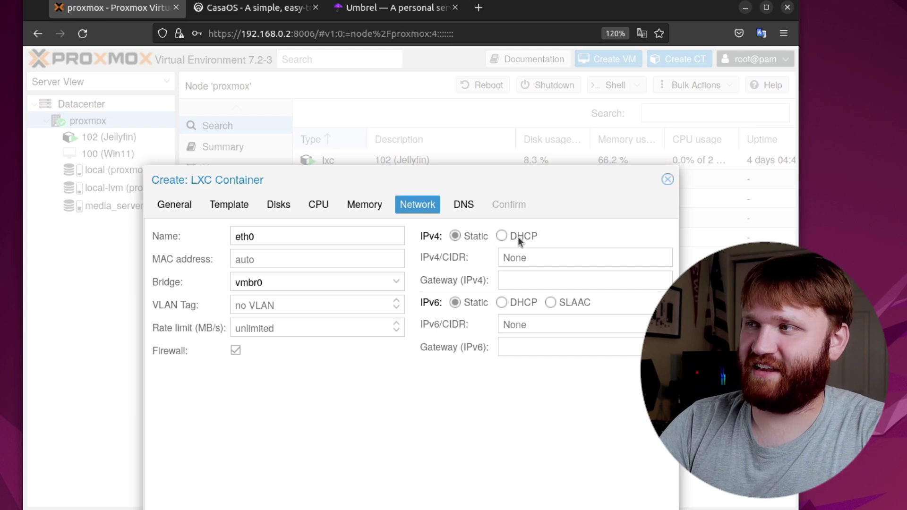
left_click(504, 237)
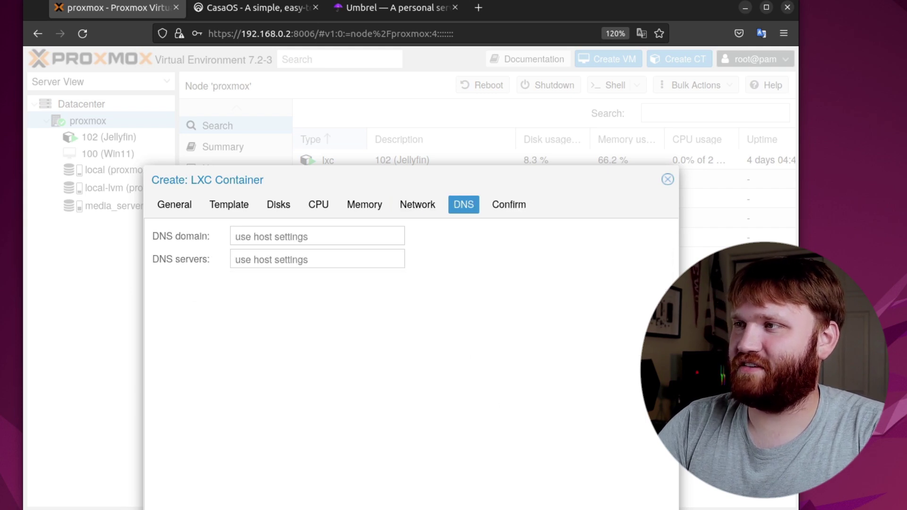
left_click(613, 493)
left_click(613, 493)
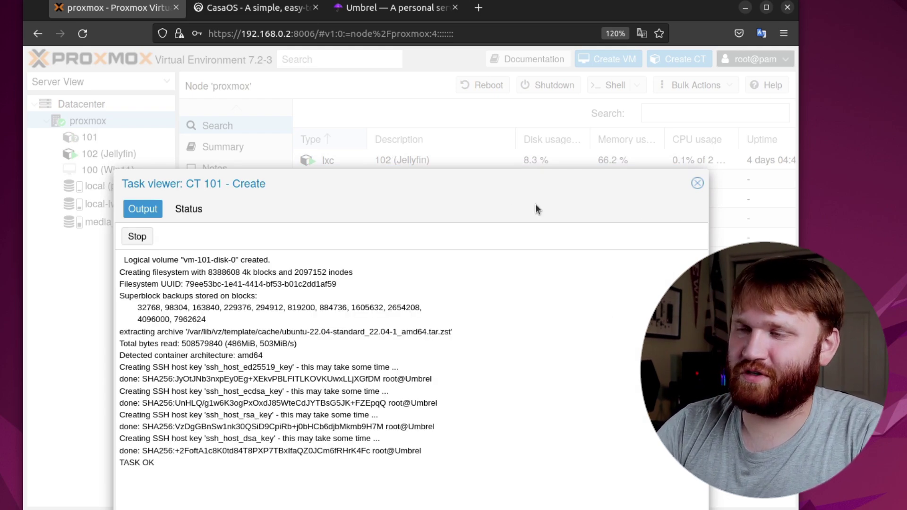
left_click(697, 182)
Step: Start container 101 (Umbrel) and log into its console as root with the password
left_click(107, 137)
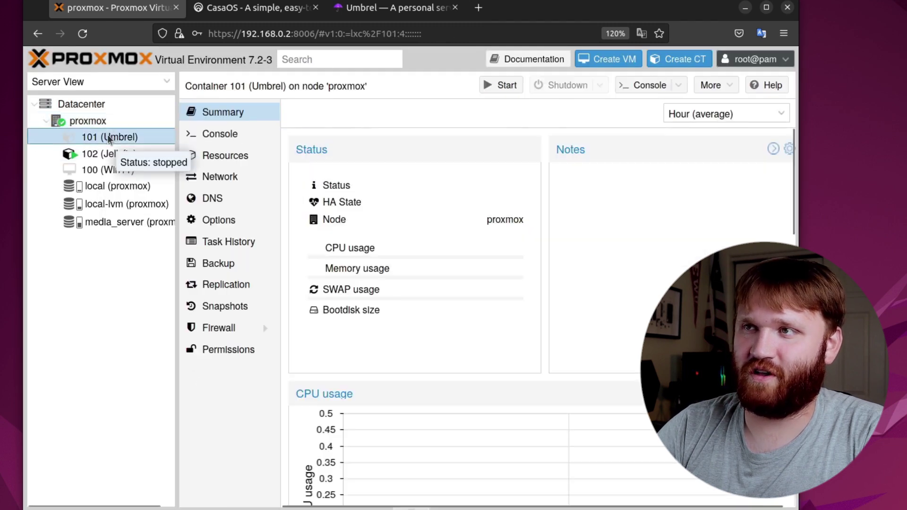
left_click(516, 85)
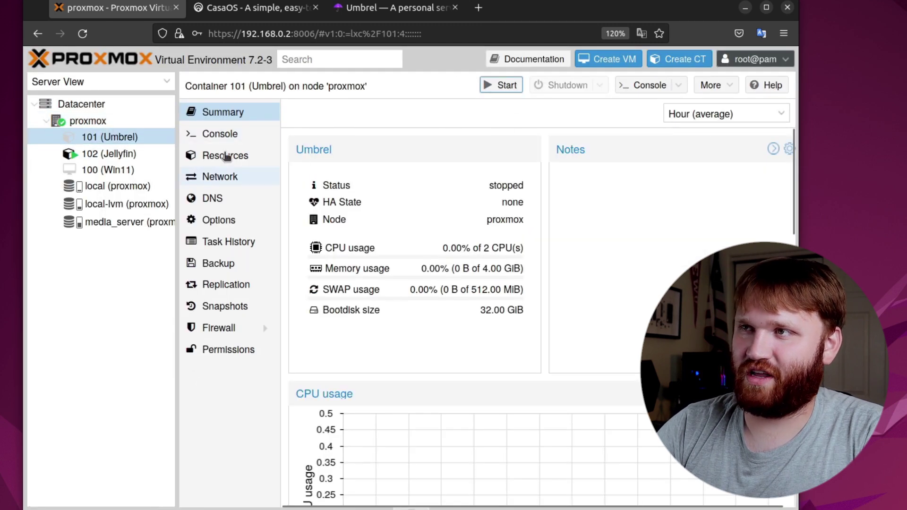
left_click(222, 135)
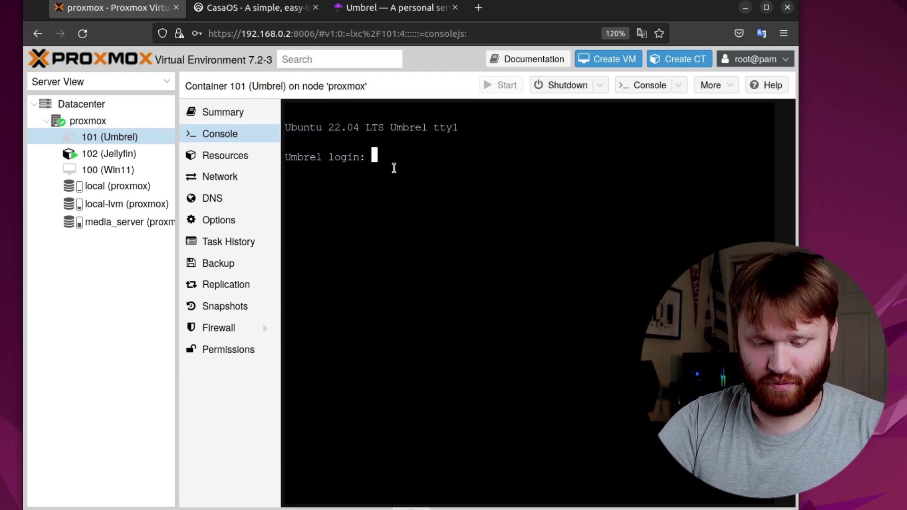
type("t")
key("Return")
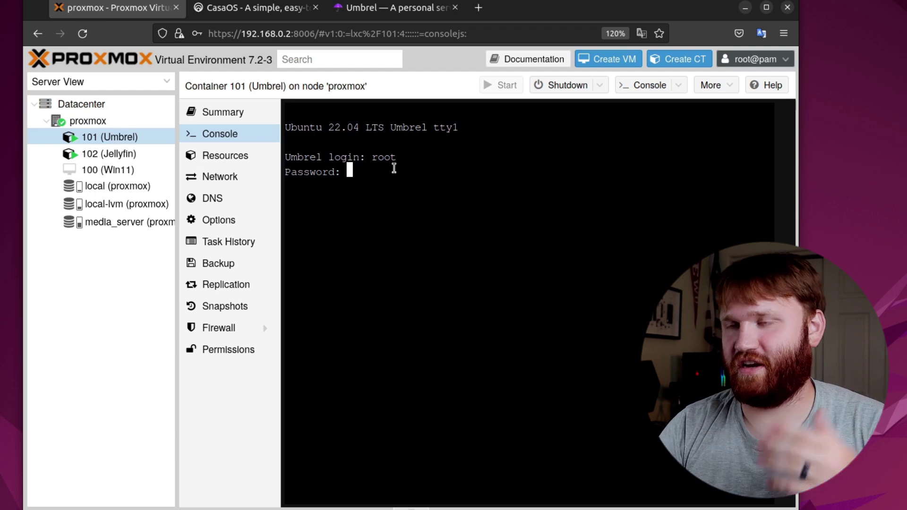
key("Return")
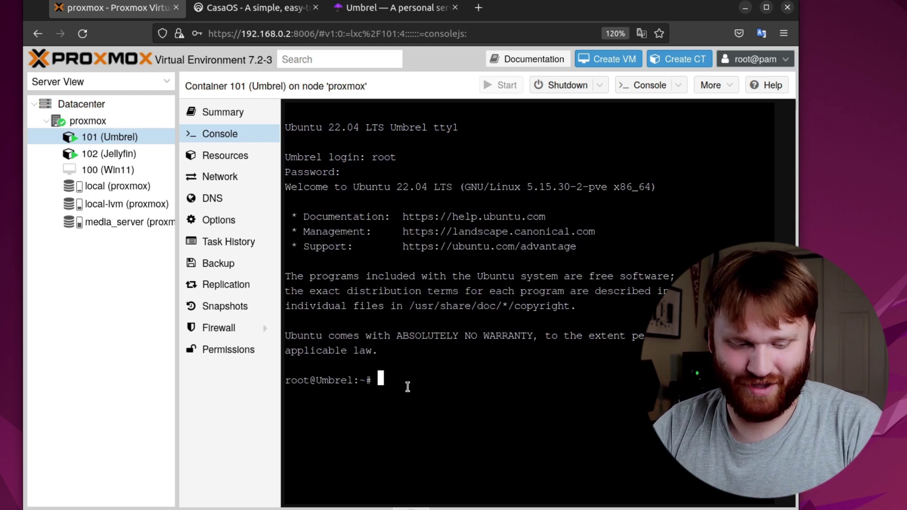
Step: Copy the curl install command from umbrel.com's install instructions
left_click(417, 14)
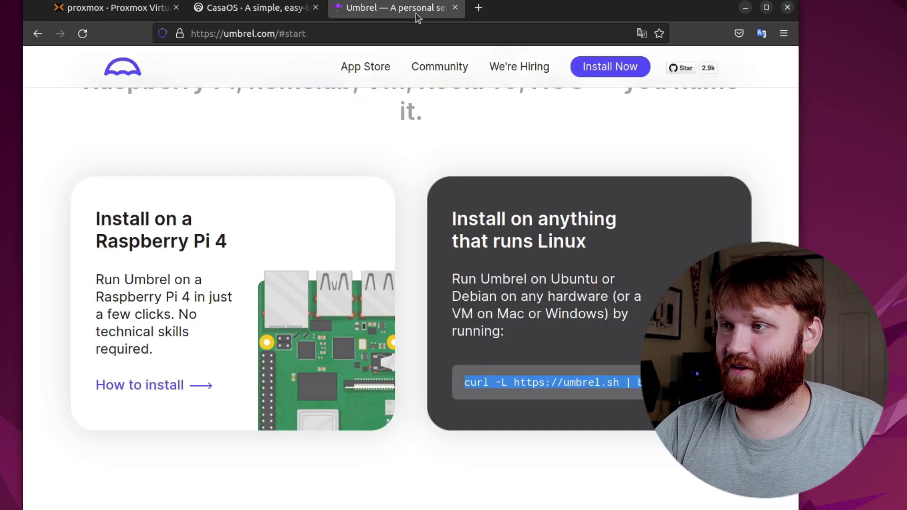
right_click(573, 384)
left_click(623, 388)
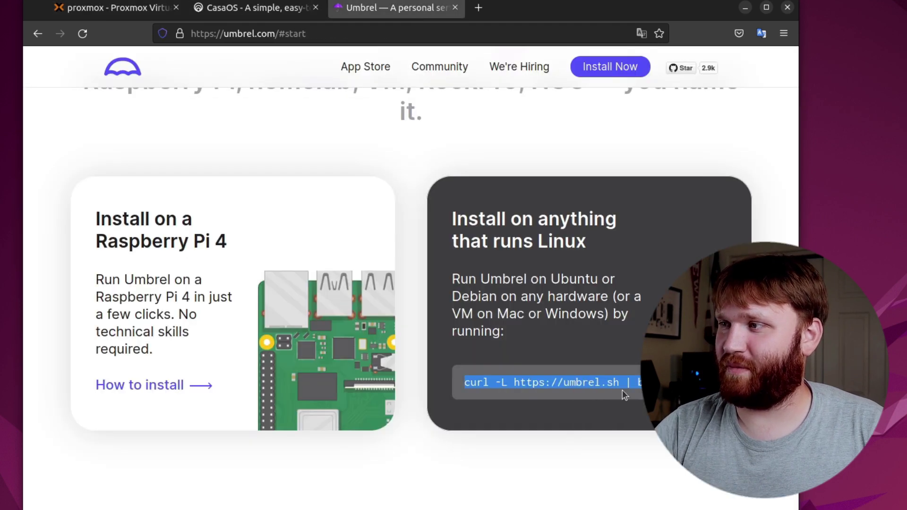
Step: Run 'apt update && apt upgrade' in the Umbrel container console, then view its Summary
key("ctrl+Tab")
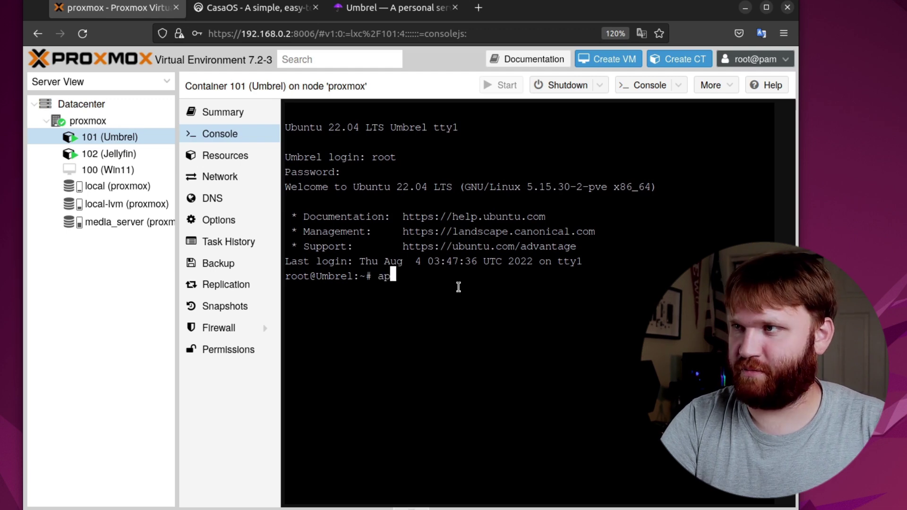
type("apt update && apt upgrade")
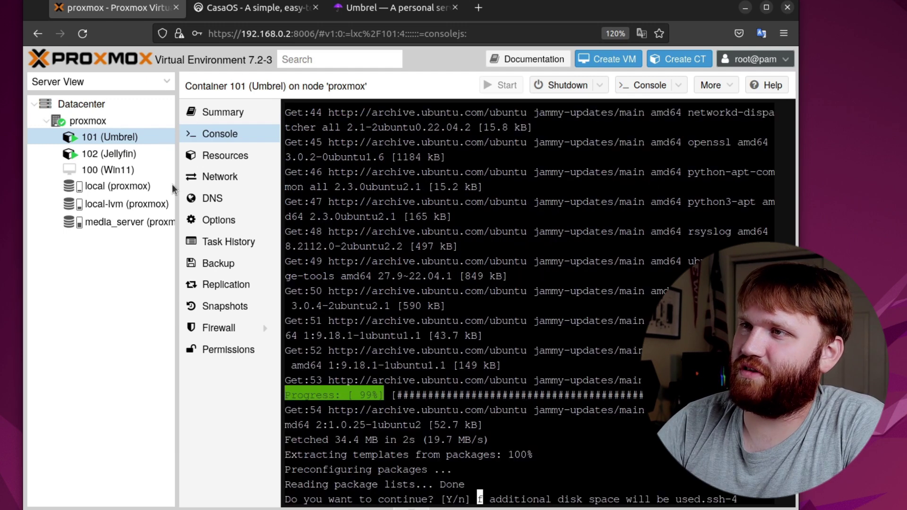
left_click(222, 113)
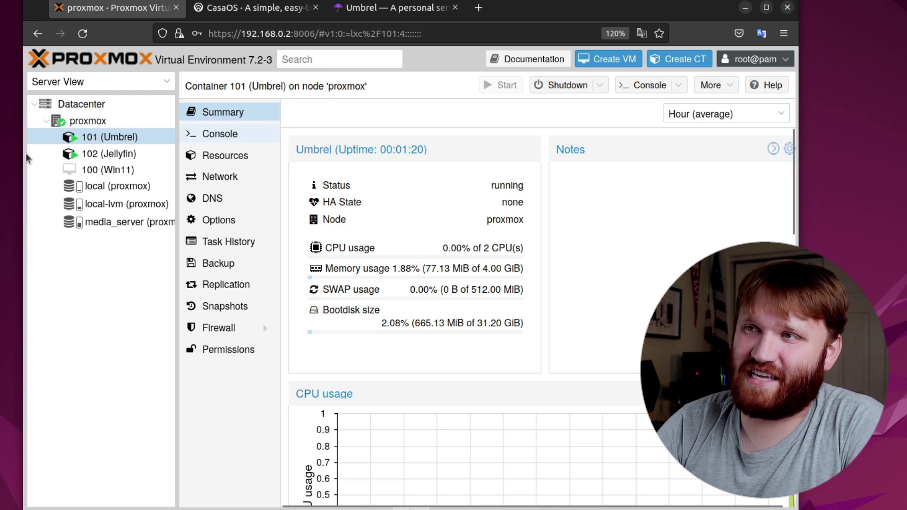
Step: Paste Umbrel's curl install command into the container console and run it
left_click_drag(422, 268, 447, 248)
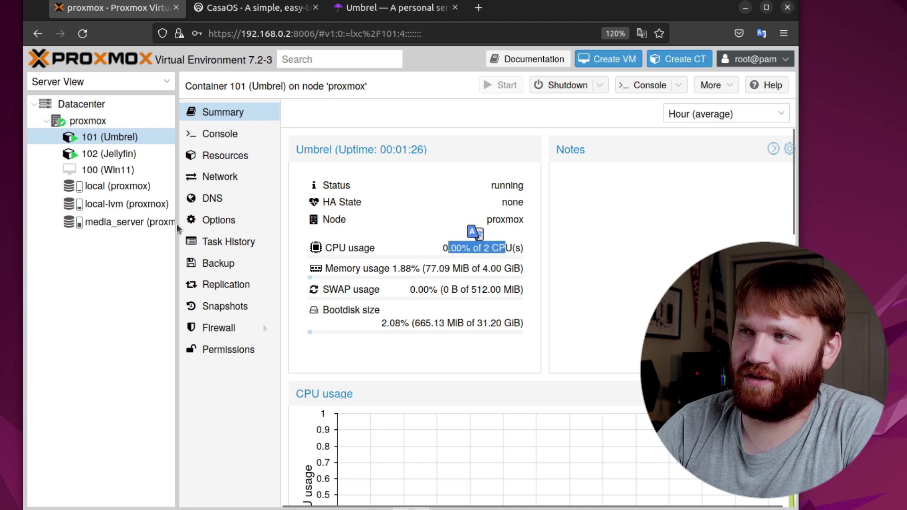
left_click(220, 134)
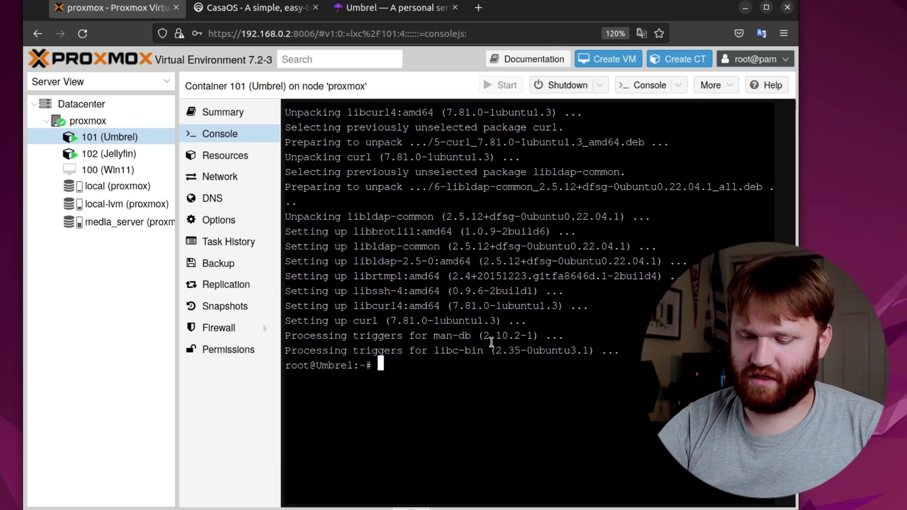
right_click(432, 389)
left_click(472, 460)
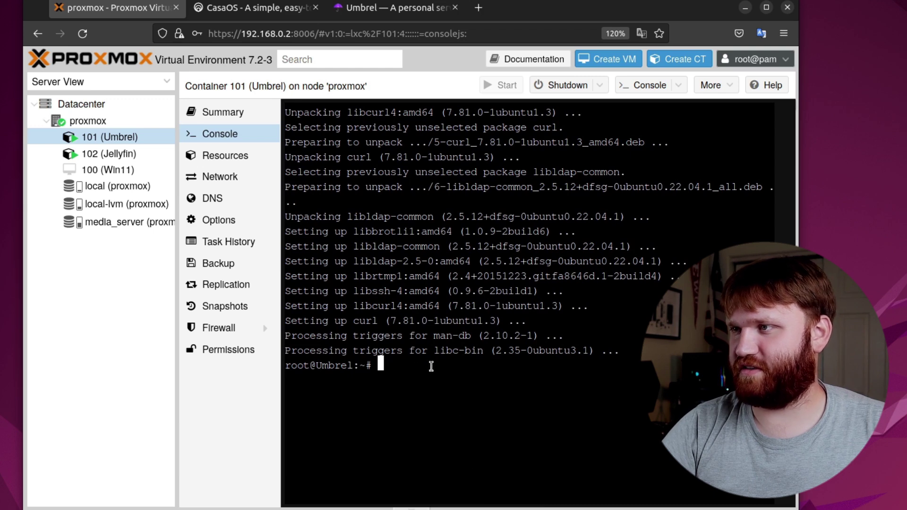
key("Return")
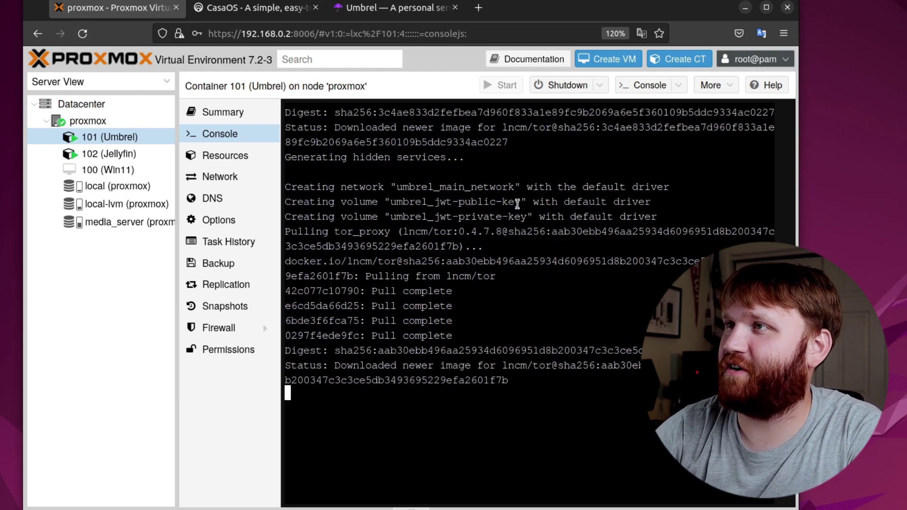
key("ctrl+shift+Tab")
Step: Open a new tab and reach the Introducing Umbrel 0.5 blog post via the community forum
scroll(571, 118, "up", 5)
scroll(586, 127, "up", 8)
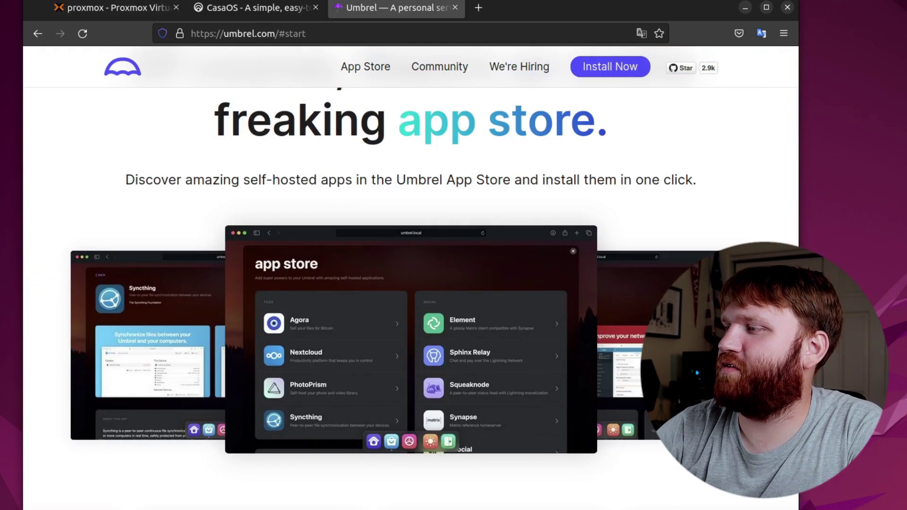
scroll(567, 79, "up", 10)
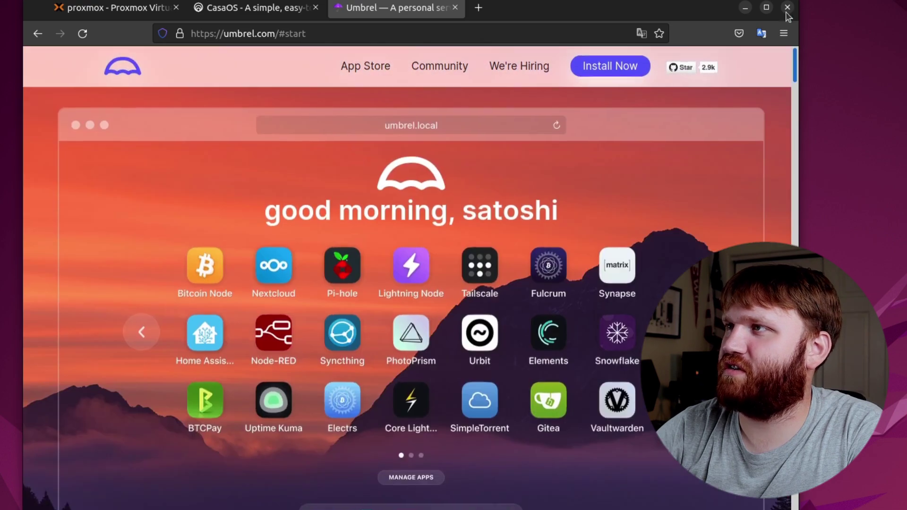
key("ctrl+t")
scroll(567, 378, "down", 3)
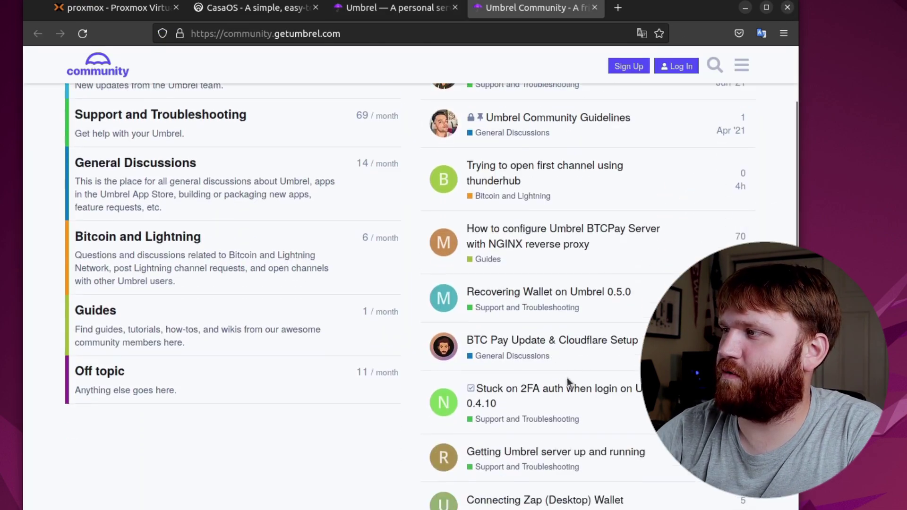
scroll(567, 378, "up", 1)
scroll(409, 301, "up", 1)
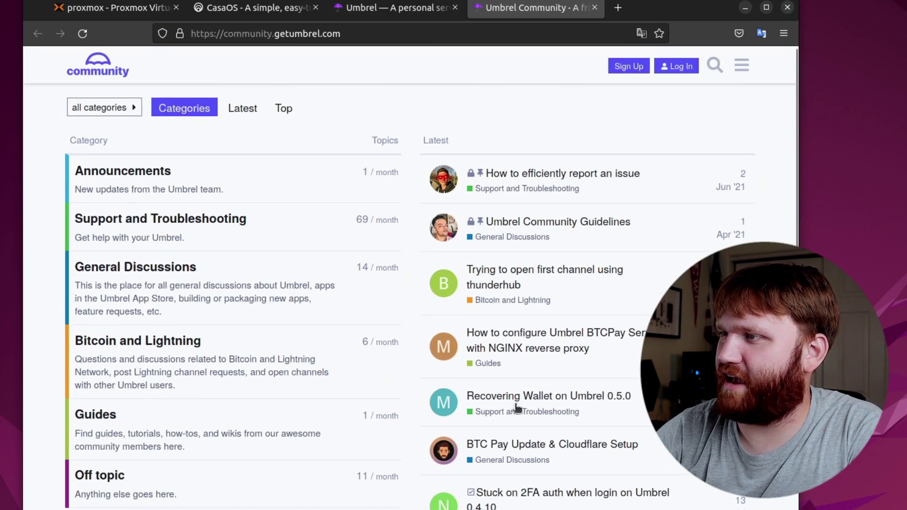
scroll(516, 413, "down", 2)
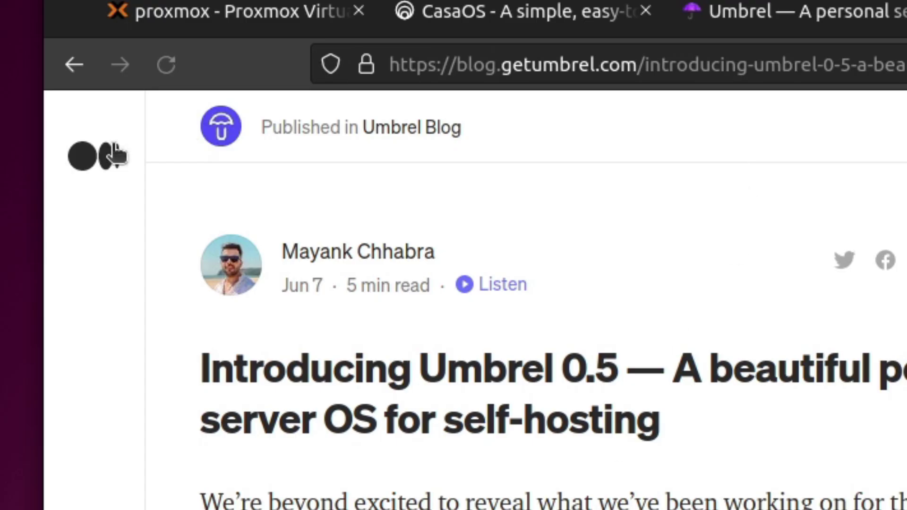
left_click(53, 80)
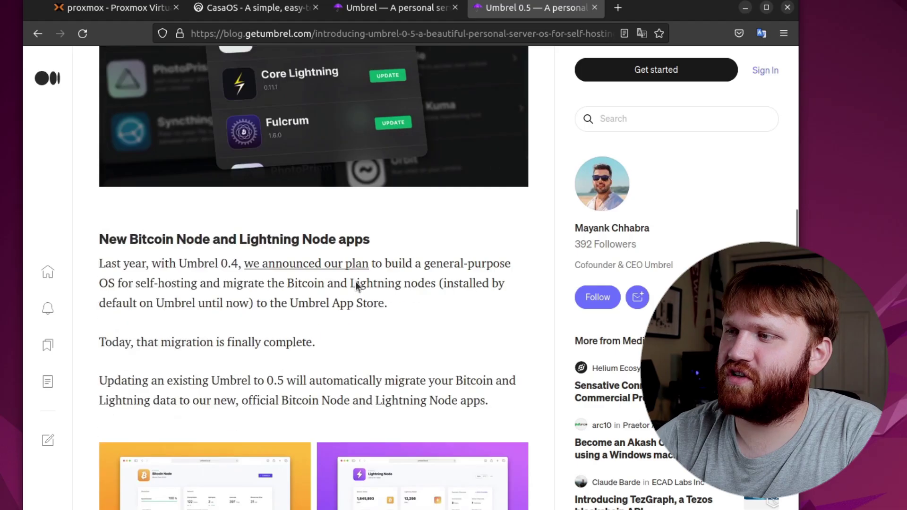
Step: Scroll through the Umbrel 0.5 post's app features
scroll(356, 281, "down", 8)
scroll(355, 282, "down", 10)
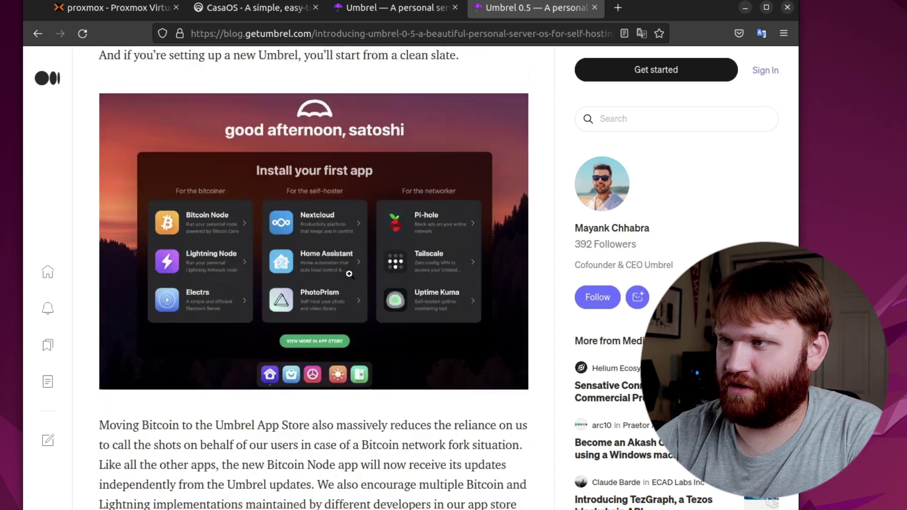
scroll(352, 279, "down", 12)
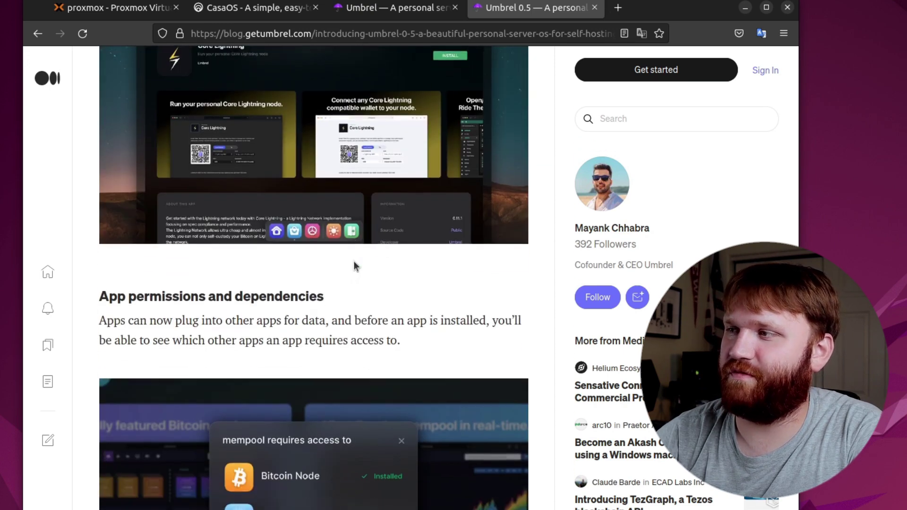
scroll(344, 264, "down", 8)
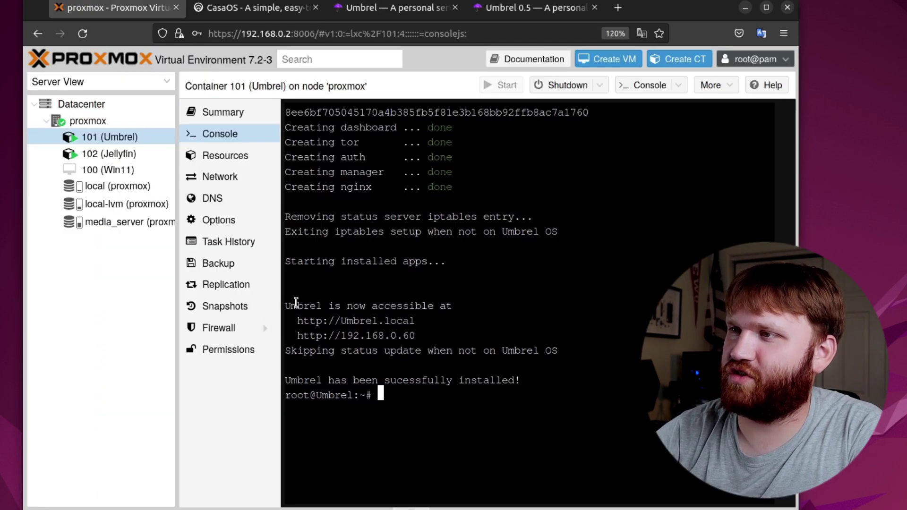
left_click_drag(416, 322, 305, 321)
left_click(403, 333)
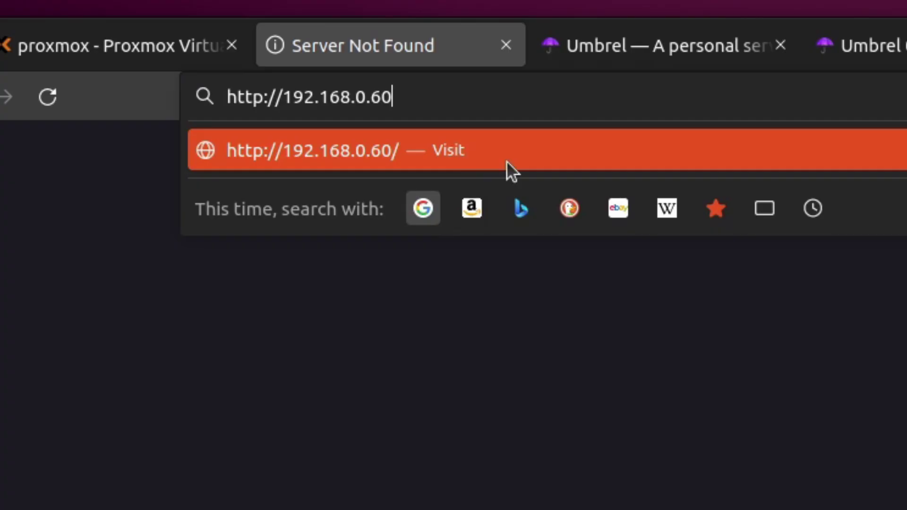
key("Return")
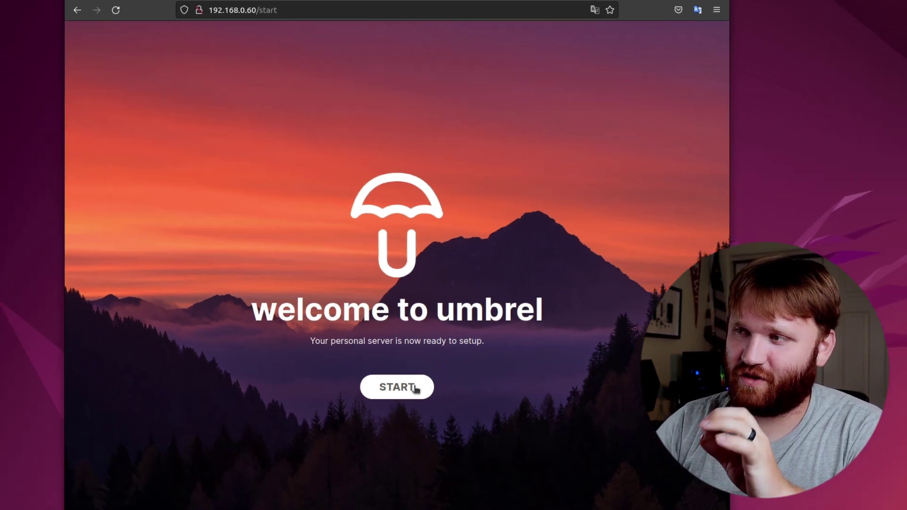
Step: Begin Umbrel setup and enter the owner's name and a password of at least 12 characters
left_click(410, 397)
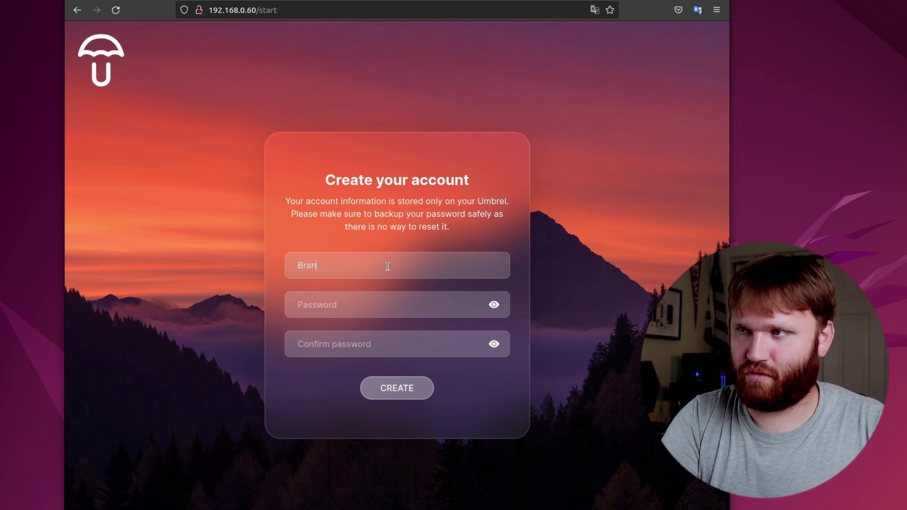
type("Brandon Hopk")
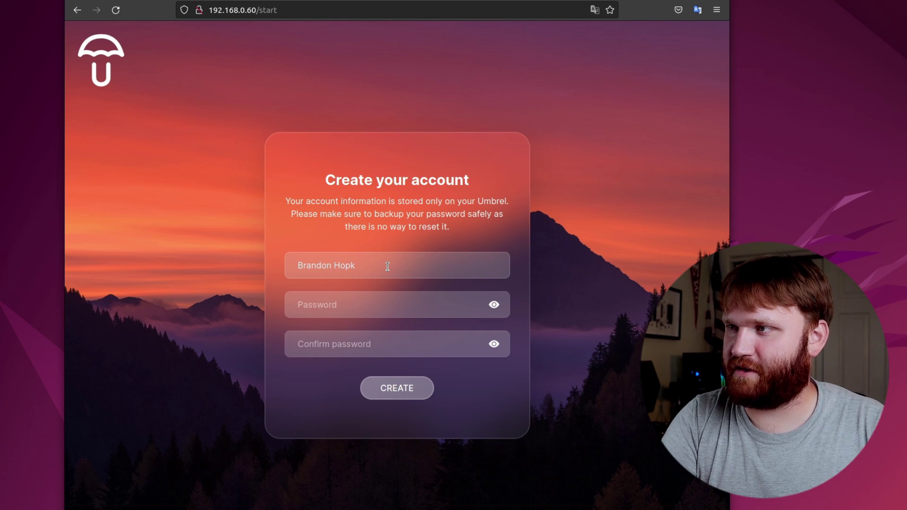
type("ins")
key("Tab")
type("••••••••")
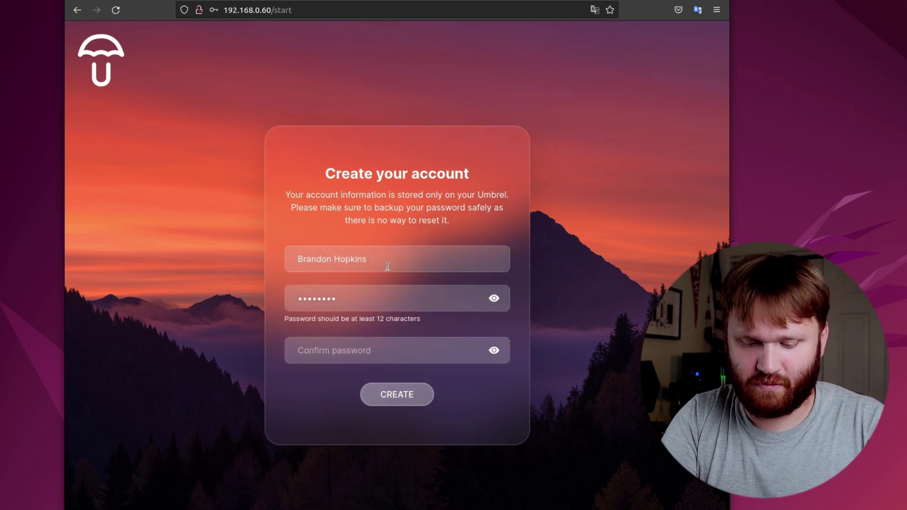
key("Tab")
left_click_drag(362, 306, 274, 290)
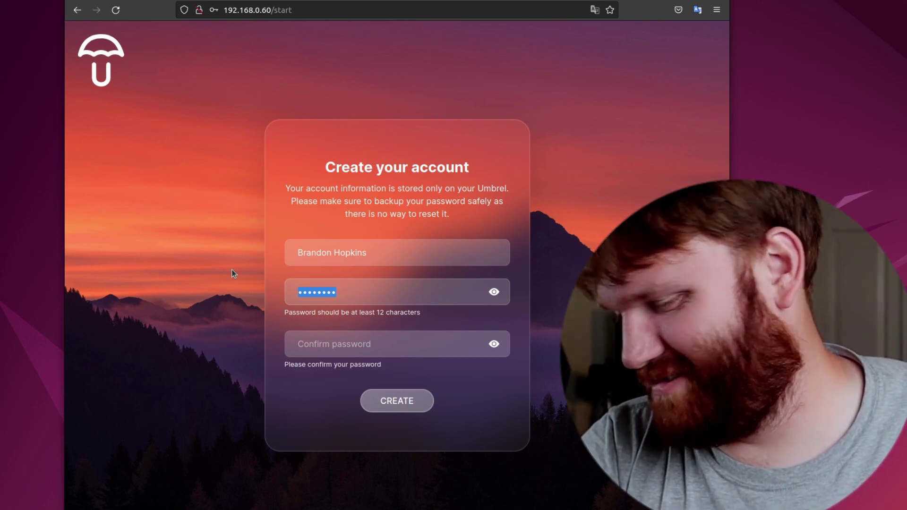
key("ctrl+v")
Step: Confirm the password, create the account, decline saving the login, and continue to the dashboard
left_click(386, 344)
key("ctrl+v")
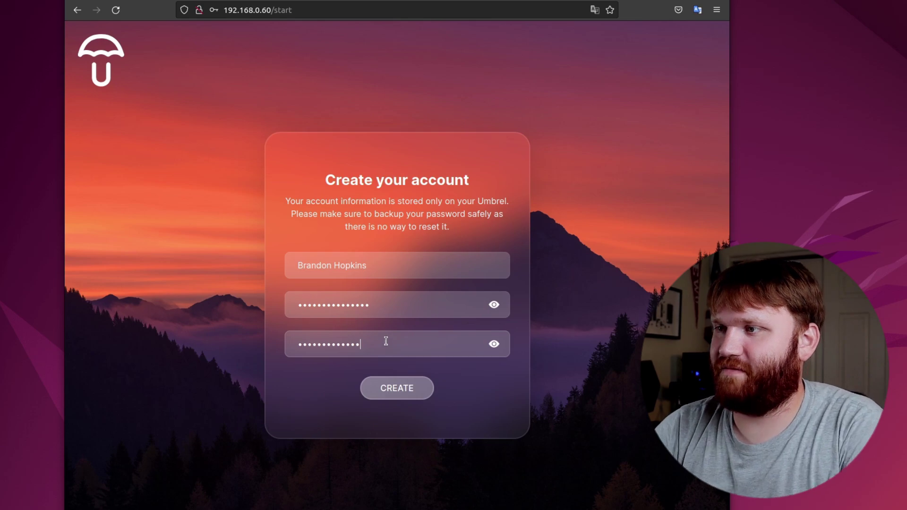
left_click(404, 389)
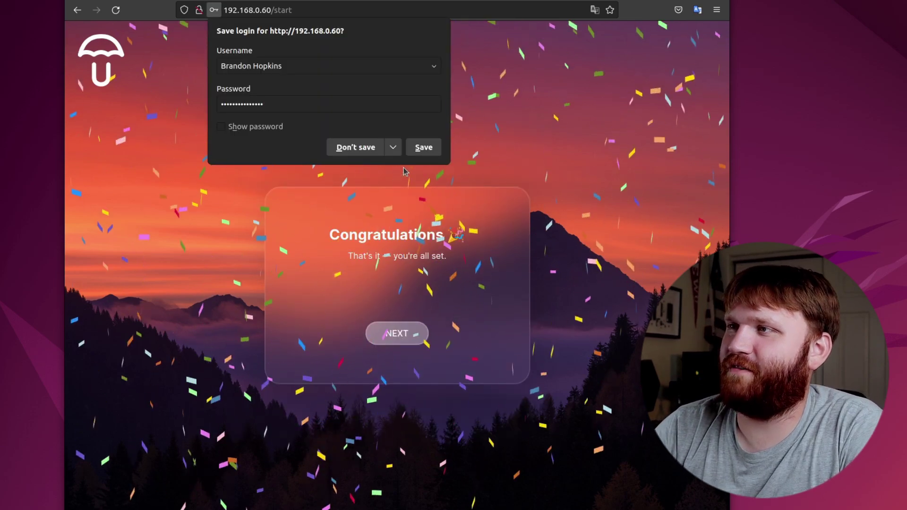
left_click(419, 148)
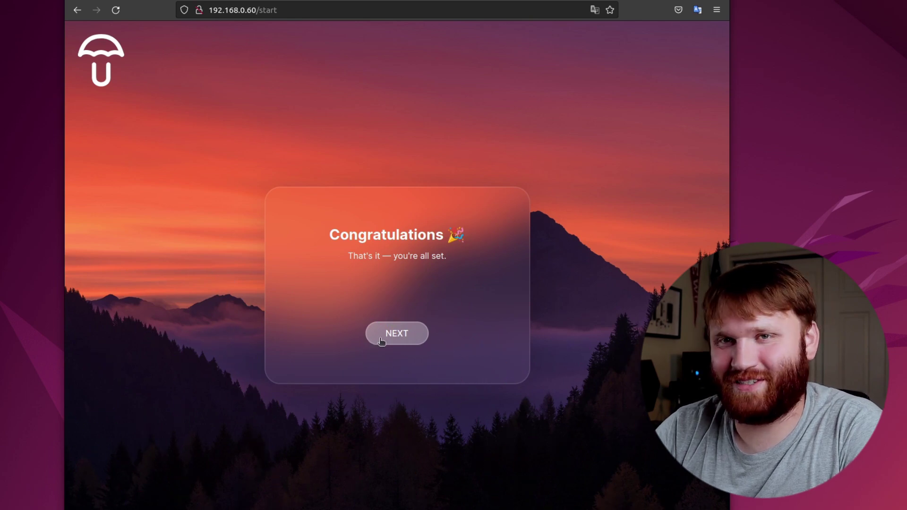
left_click(396, 334)
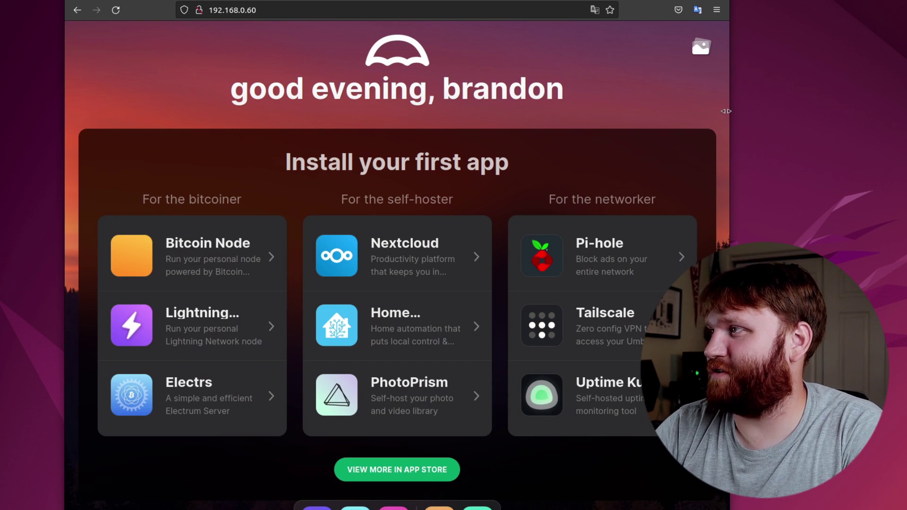
Step: Widen the Firefox window to the screen edge so the whole dashboard fits
left_click_drag(730, 115, 755, 138)
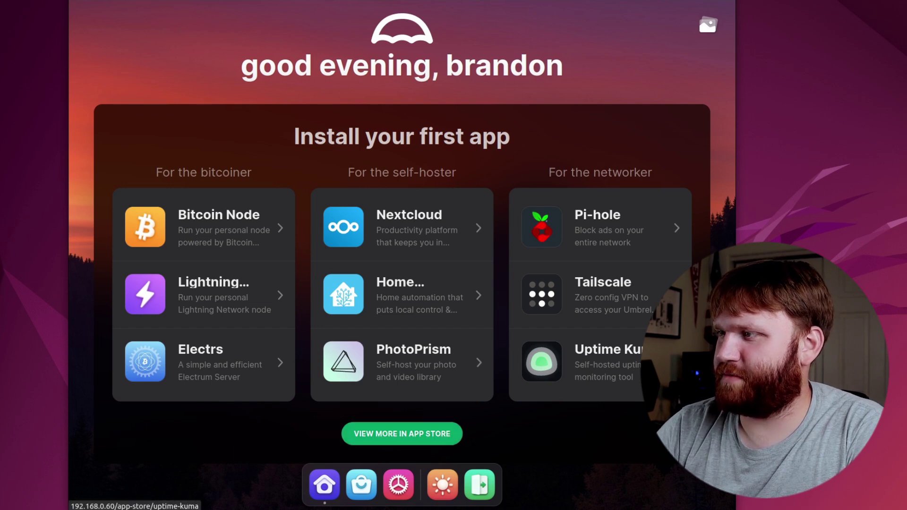
Step: Open the Uptime Kuma app store page
left_click(619, 355)
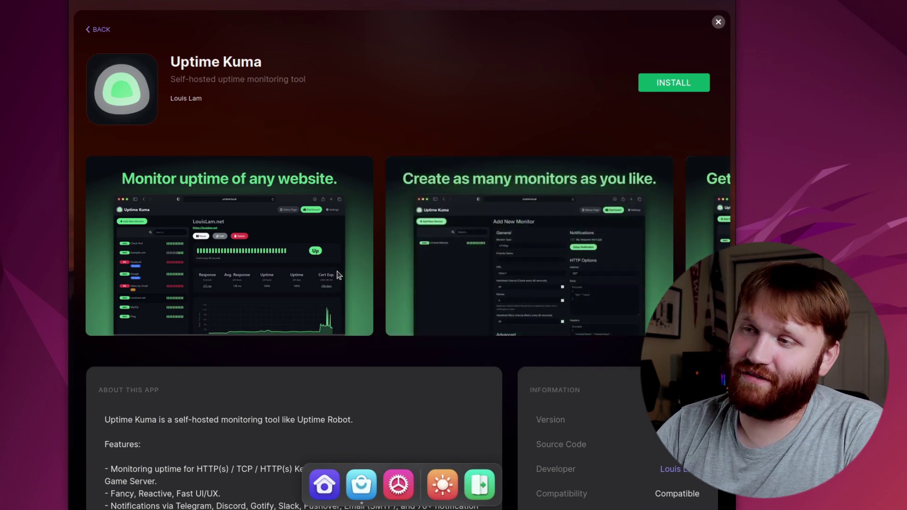
Step: Review the Uptime Kuma page, install it, and launch it once installed
scroll(585, 281, "down", 3)
scroll(587, 263, "up", 3)
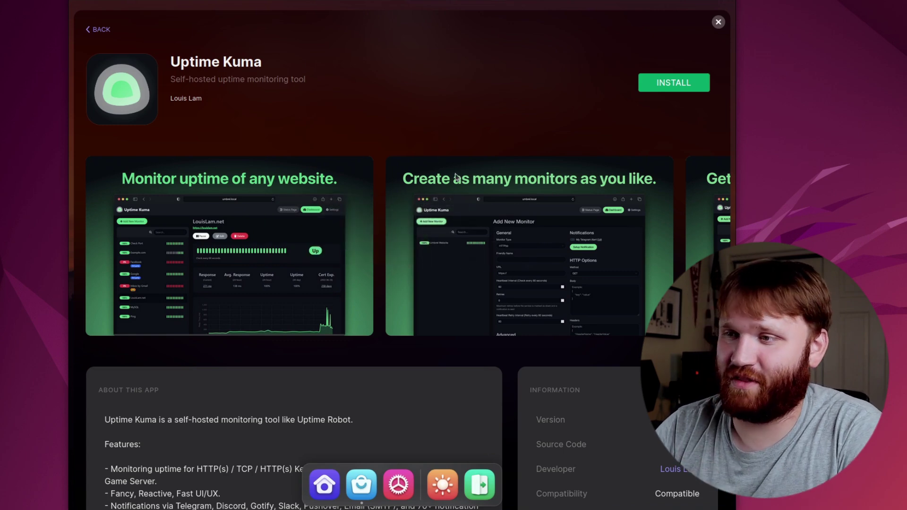
scroll(473, 157, "down", 5)
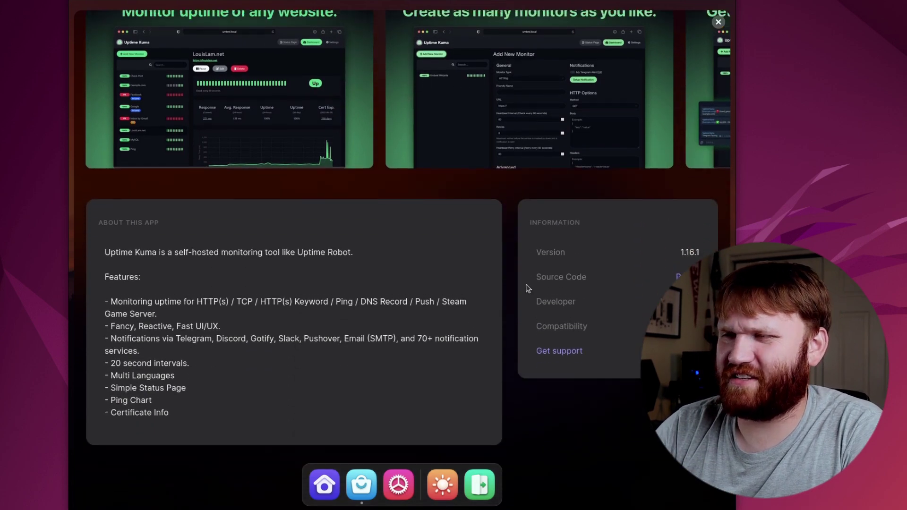
scroll(527, 276, "up", 5)
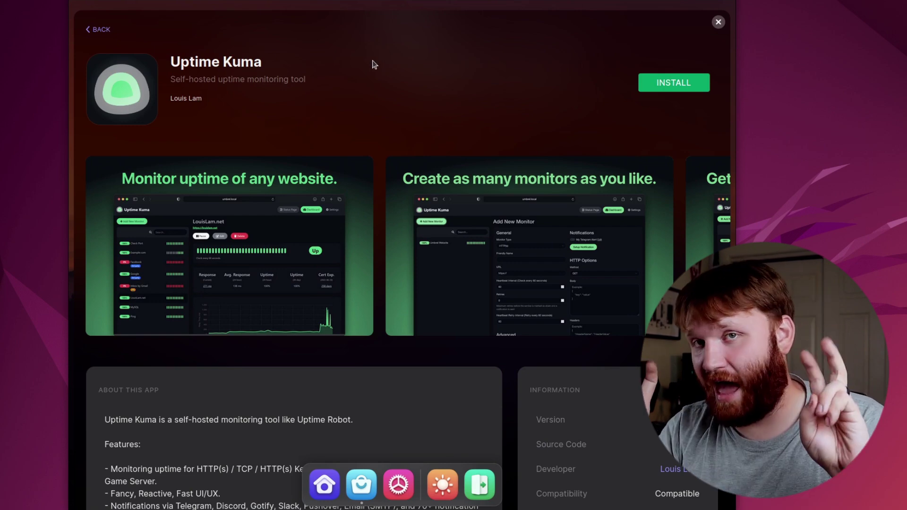
left_click(663, 83)
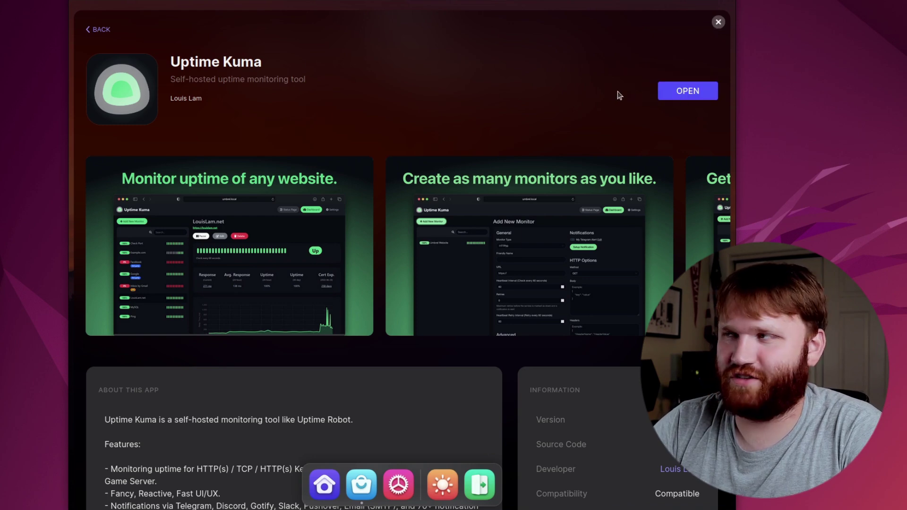
left_click(687, 91)
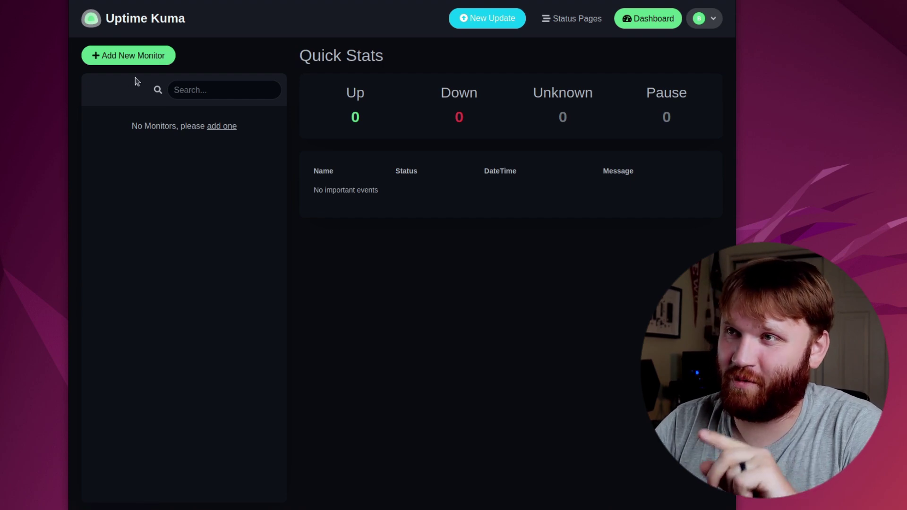
Step: Start a TCP Port monitor named Jellyfin and begin entering its hostname
left_click(150, 55)
left_click(383, 134)
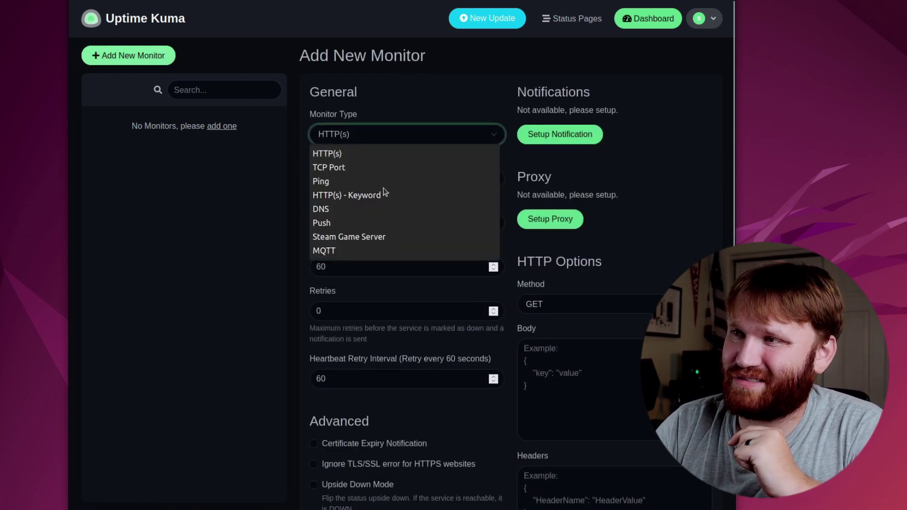
left_click(359, 166)
left_click(437, 177)
type("Jel")
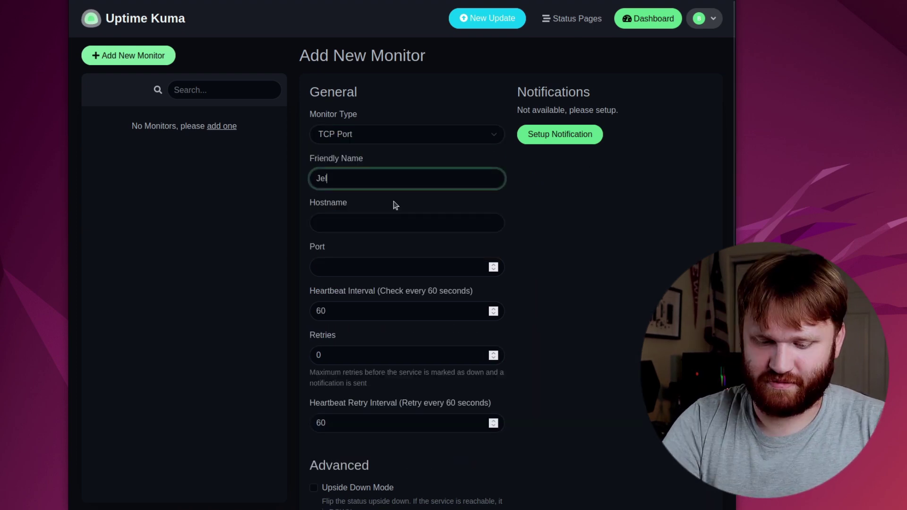
type("lyfin")
key("Tab")
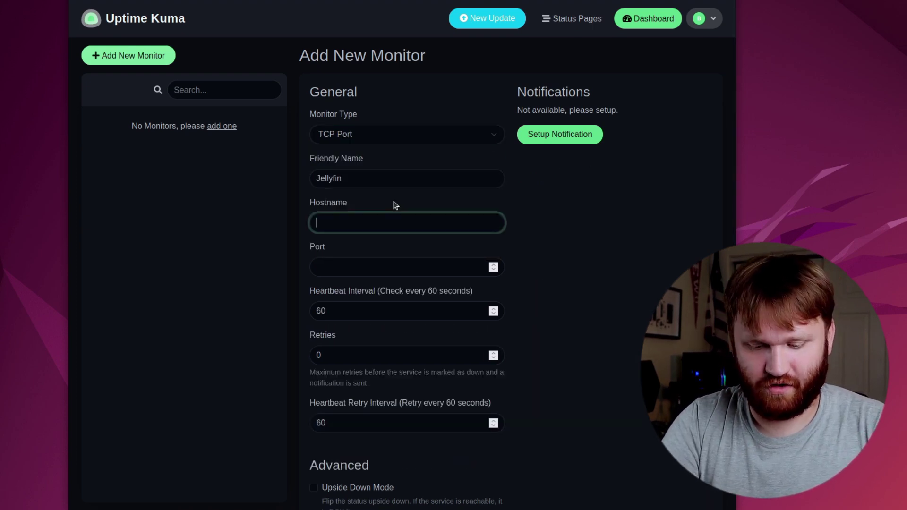
type("192.168.1.")
Step: In Proxmox, run ip a in the Jellyfin container (CT 102) console to find its address
key("alt+Tab")
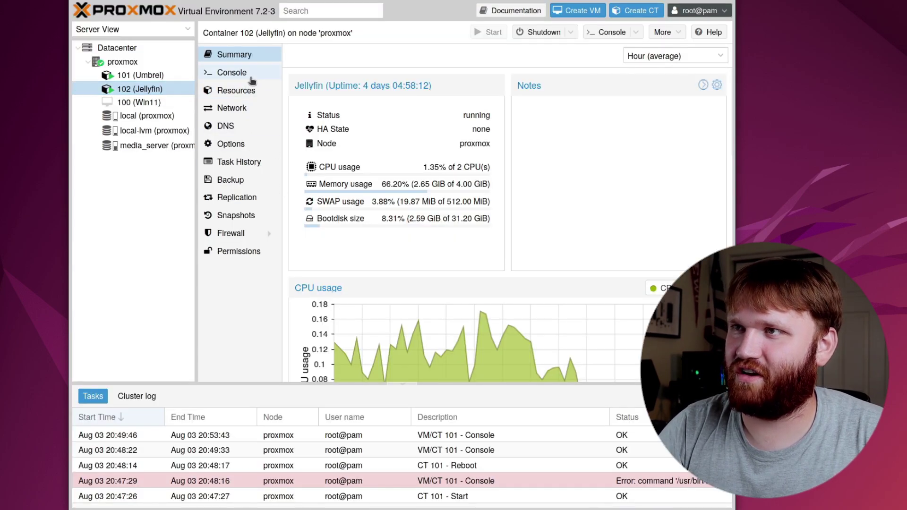
left_click(253, 73)
type("i")
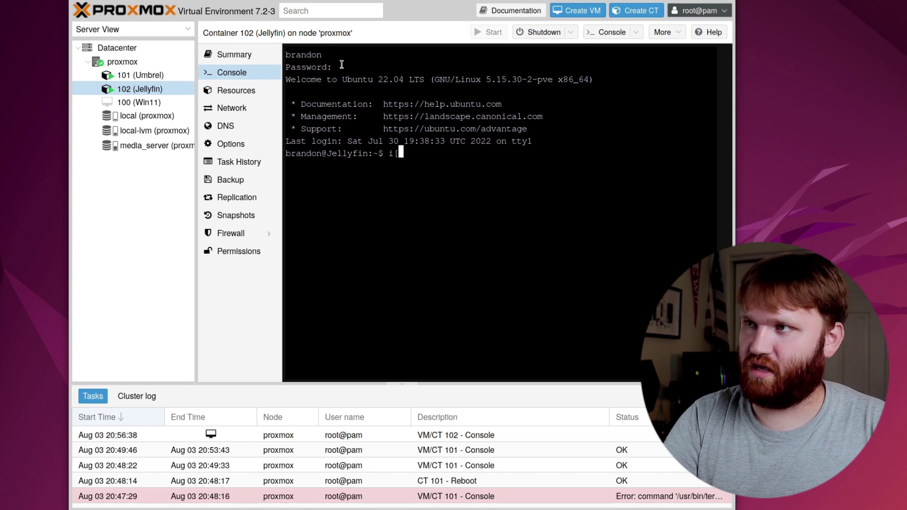
type("p a")
key("Return")
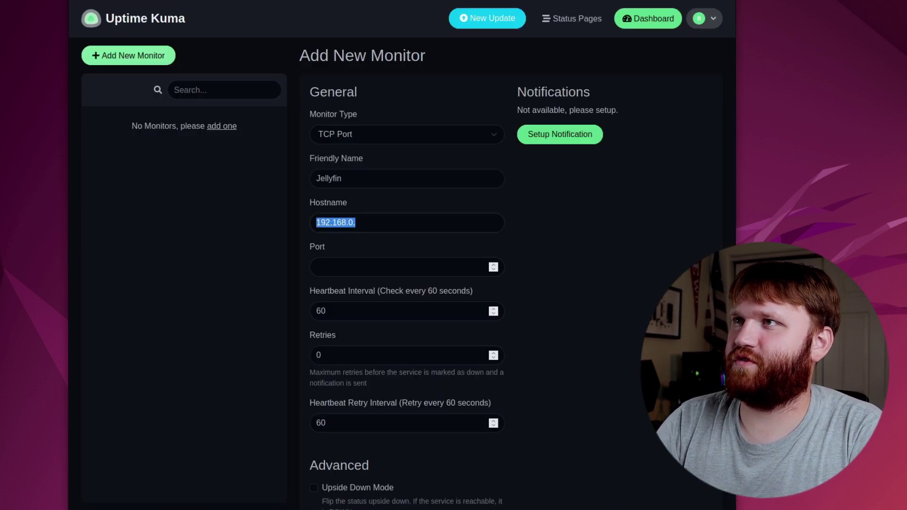
key("Tab")
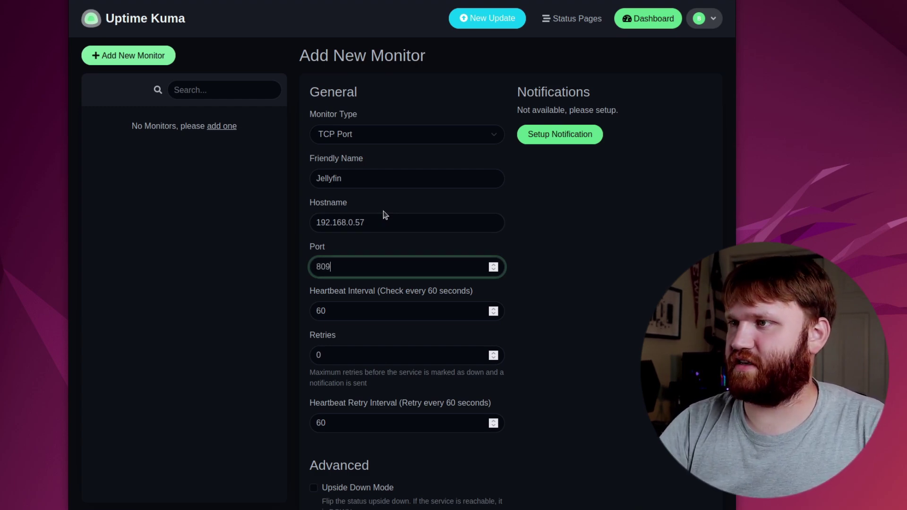
Step: Set port 8096 with hostname 192.168.0.57 and save the Jellyfin monitor
type("8096")
triple_click(427, 222)
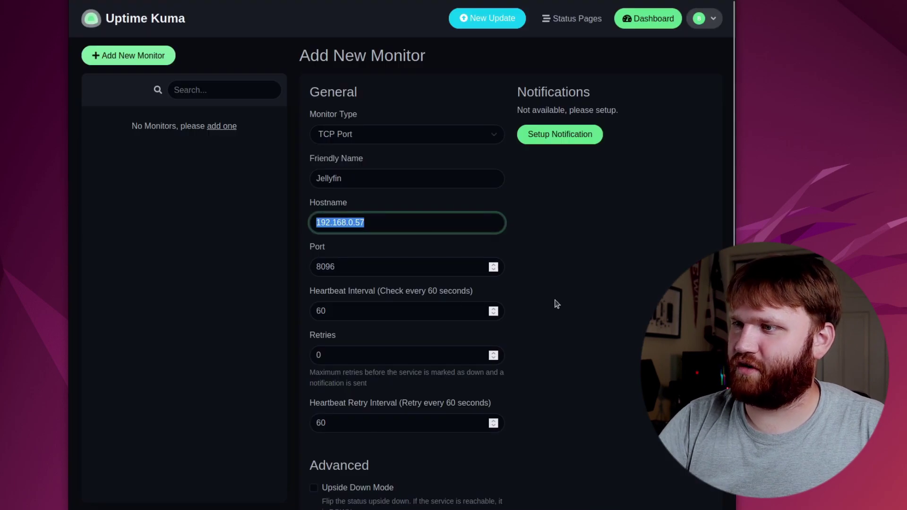
left_click(557, 304)
scroll(543, 312, "down", 3)
left_click(328, 480)
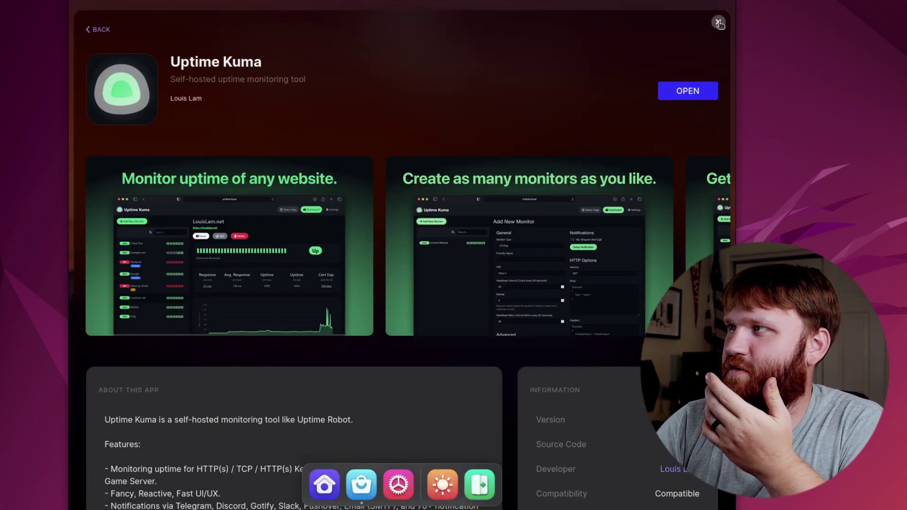
Step: Return to the Umbrel home screen and toggle the theme, then switch it back
left_click(718, 22)
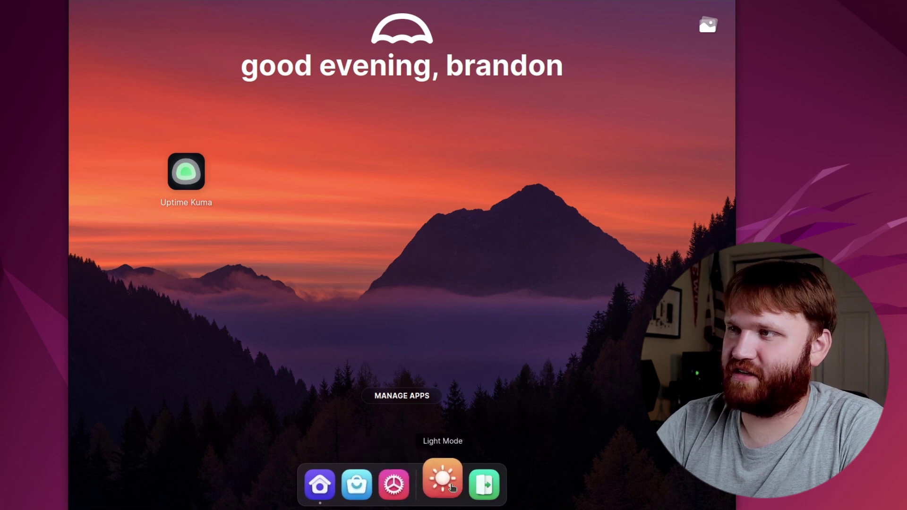
left_click(451, 486)
left_click(451, 485)
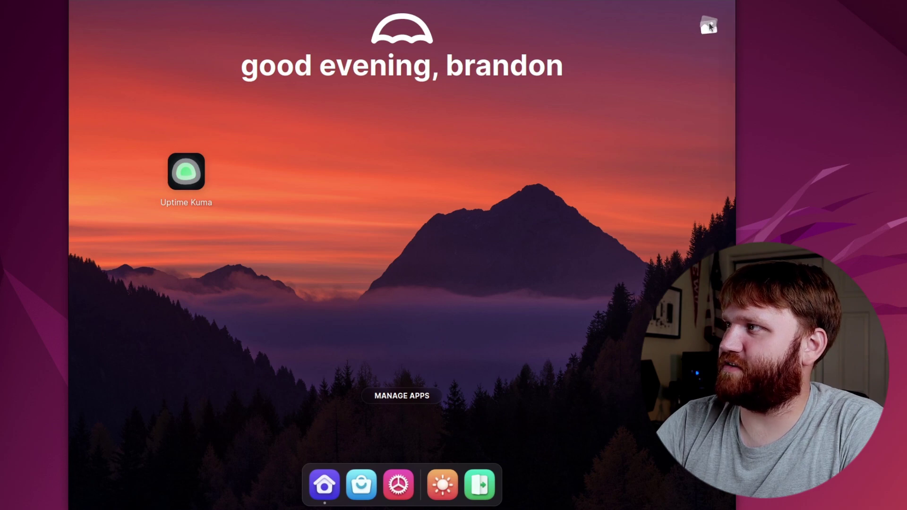
Step: Apply the foggy forest photo as wallpaper and close the wallpaper picker
left_click(710, 27)
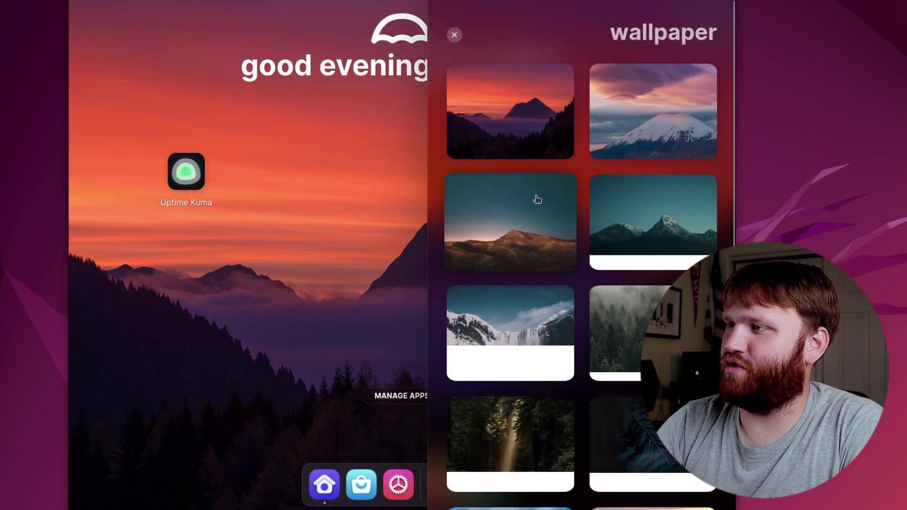
scroll(537, 199, "down", 5)
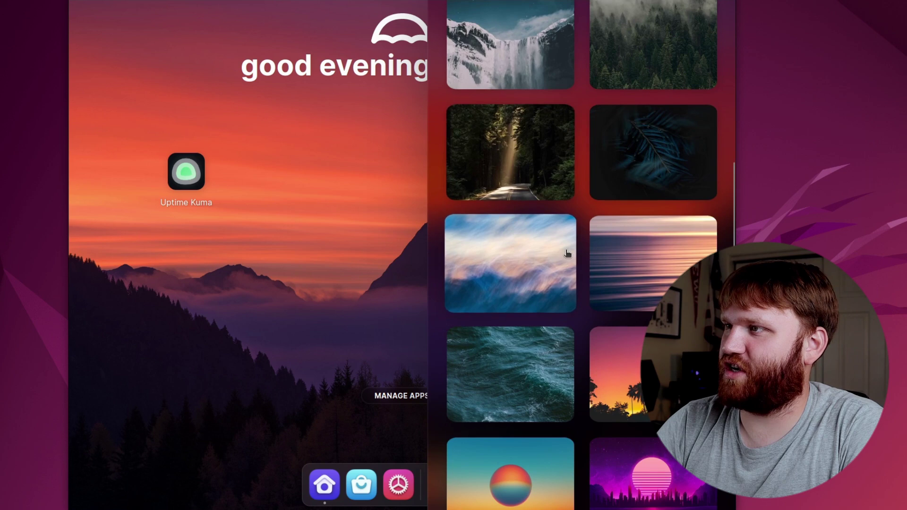
scroll(567, 253, "up", 6)
scroll(573, 192, "down", 2)
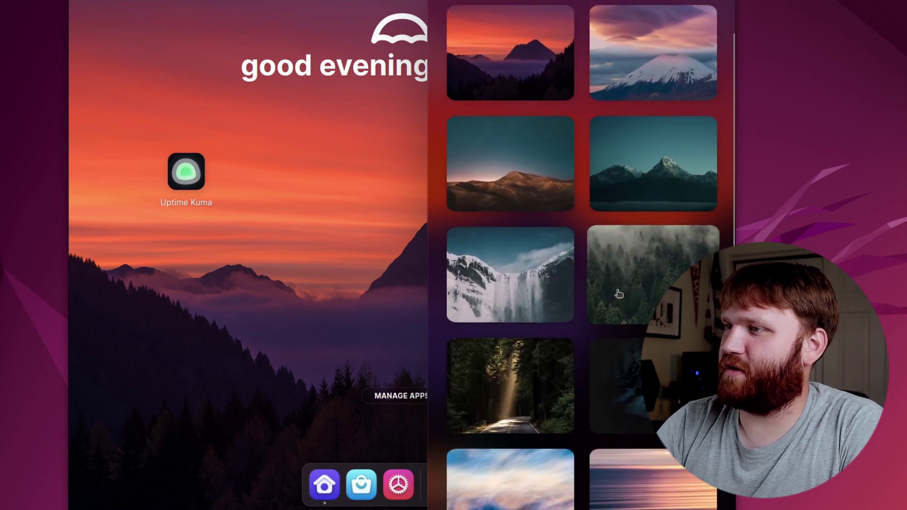
left_click(619, 293)
left_click(365, 251)
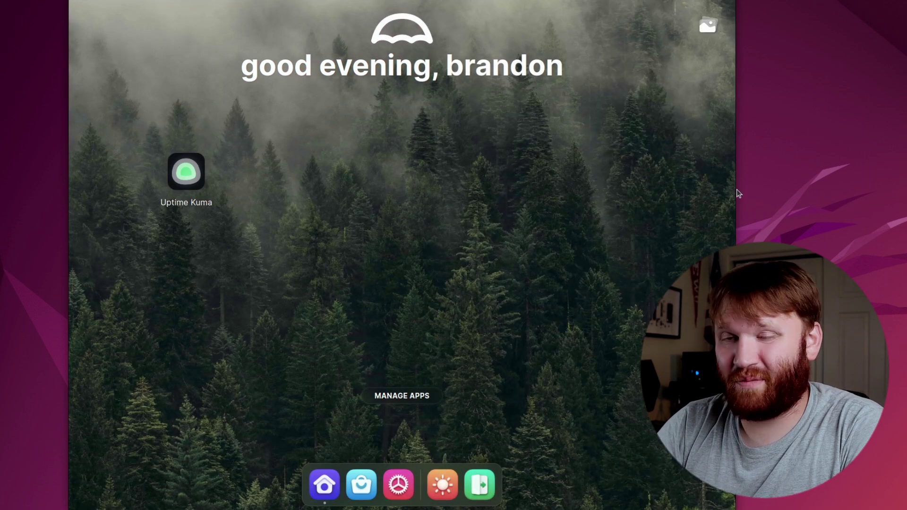
left_click(398, 482)
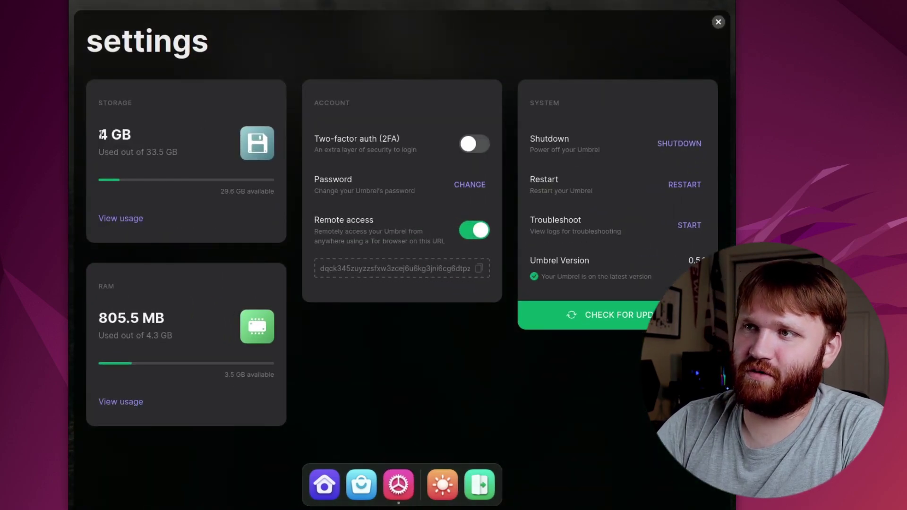
left_click_drag(102, 135, 182, 157)
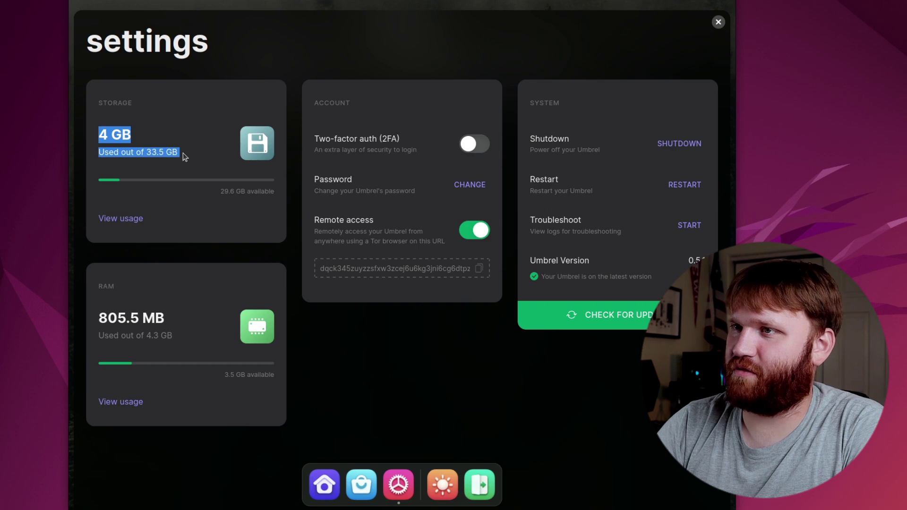
left_click_drag(259, 191, 230, 191)
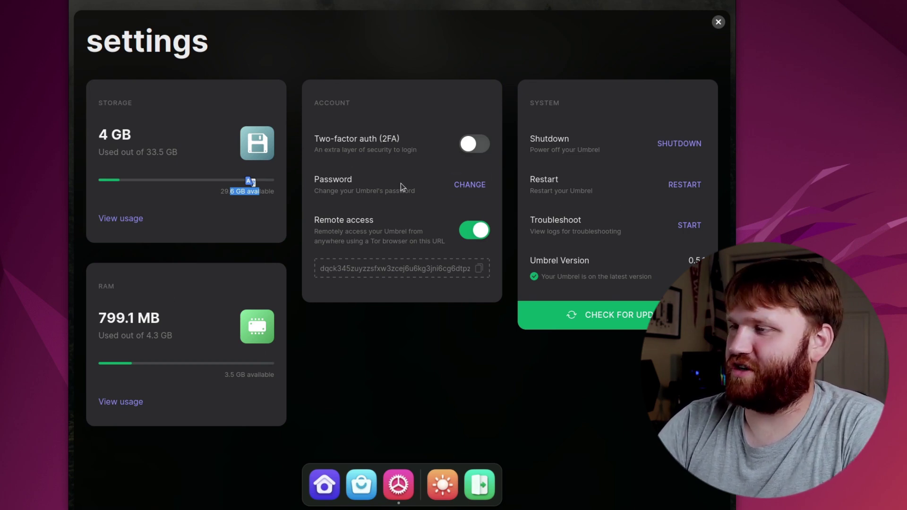
left_click_drag(317, 149, 387, 141)
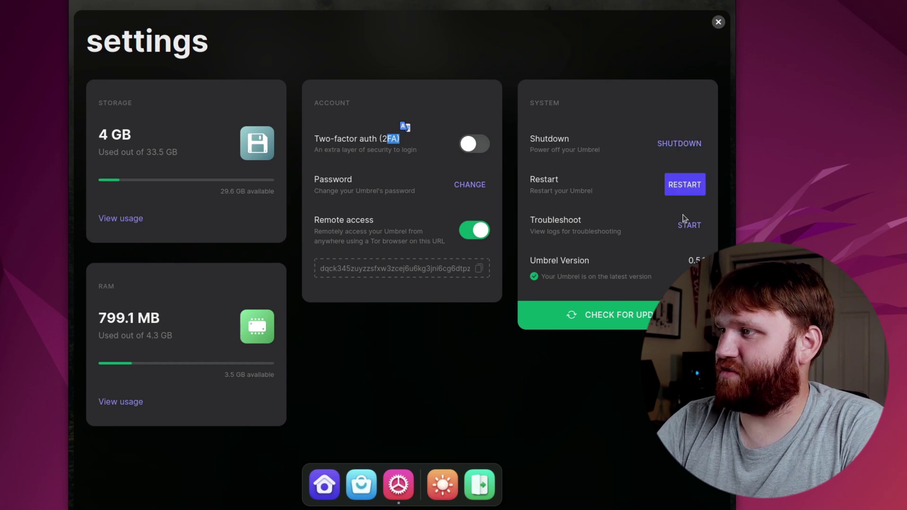
left_click(622, 312)
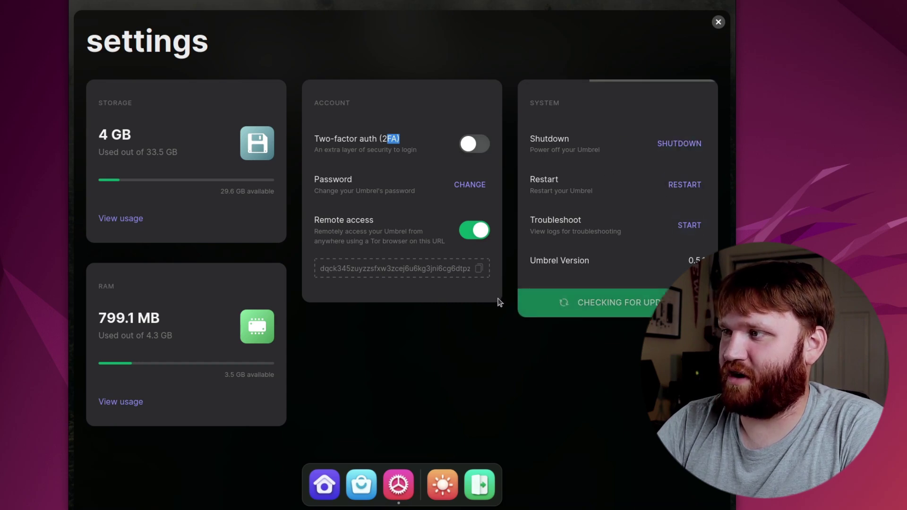
left_click(718, 22)
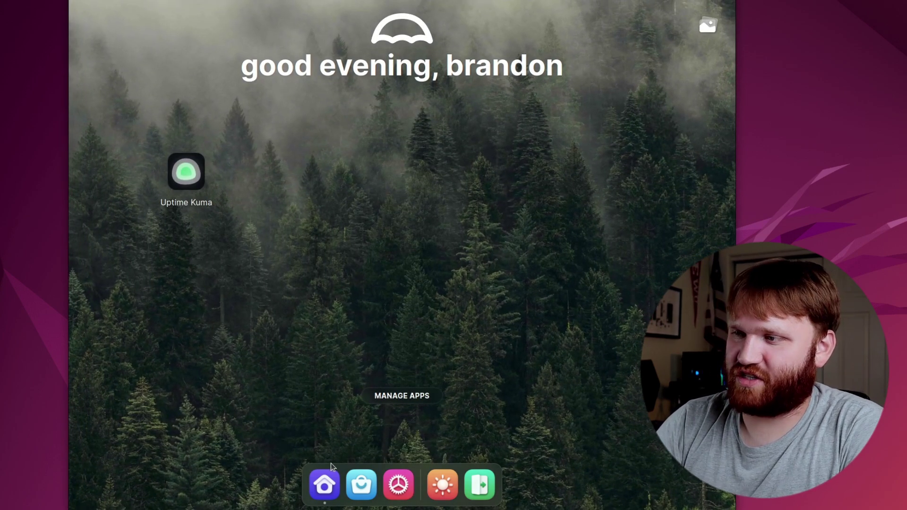
Step: Scroll through the App Store categories and open SimpleTorrent from the Networking section
left_click(361, 484)
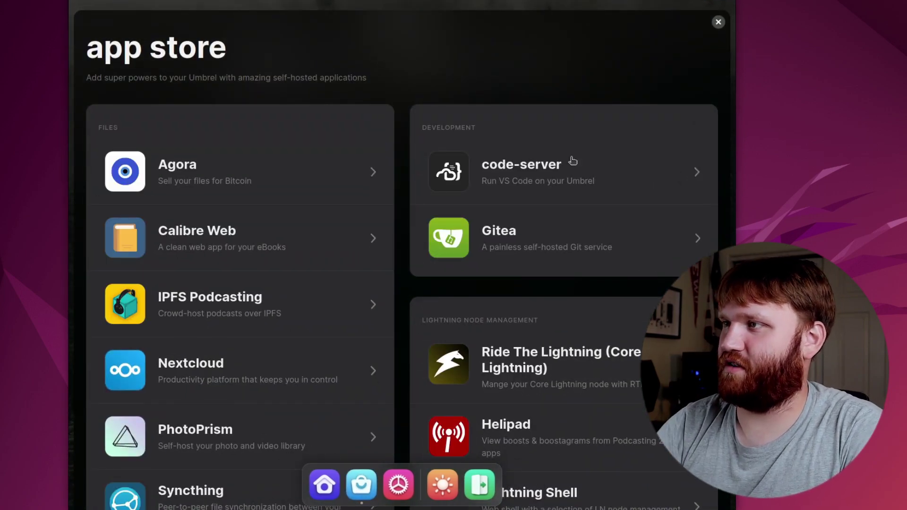
scroll(192, 245, "down", 2)
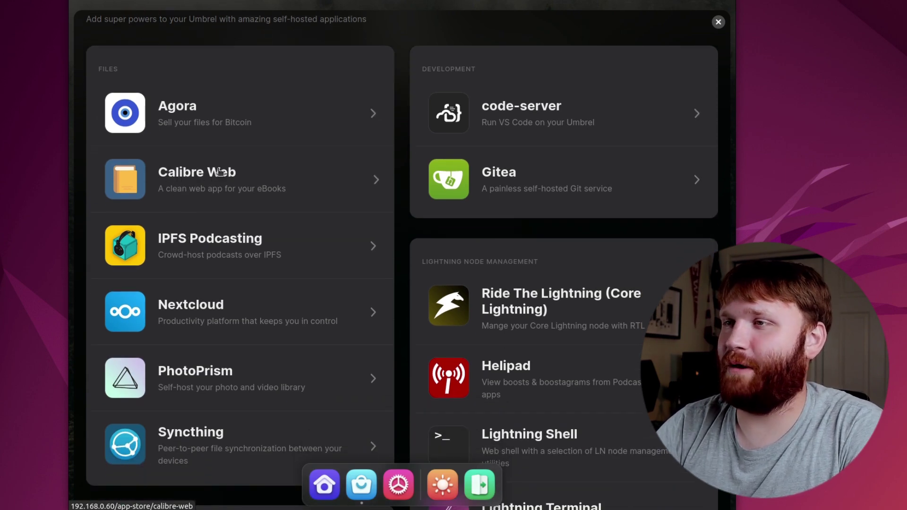
scroll(269, 199, "down", 12)
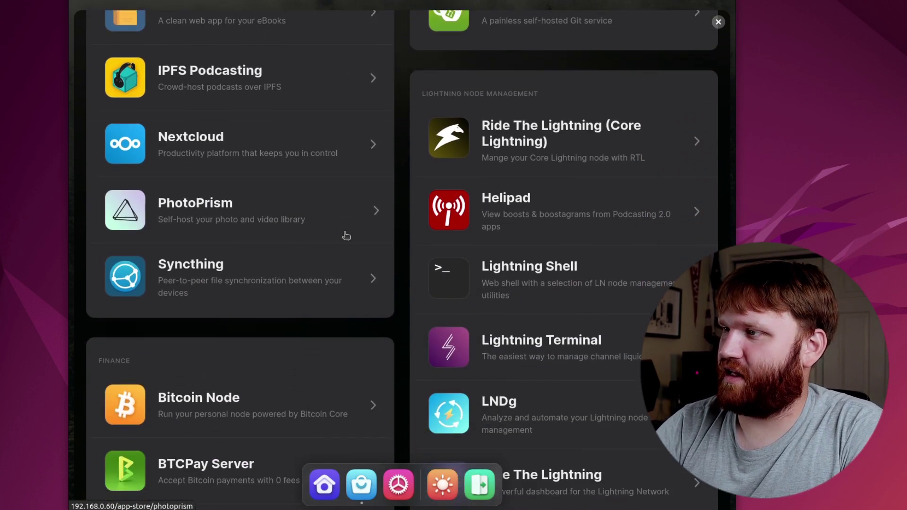
scroll(346, 236, "down", 7)
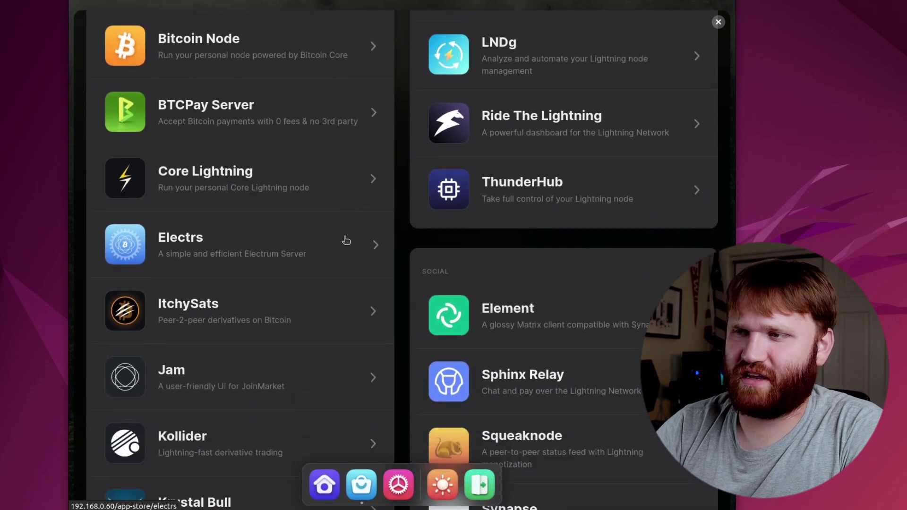
scroll(346, 243, "down", 1)
scroll(391, 299, "down", 9)
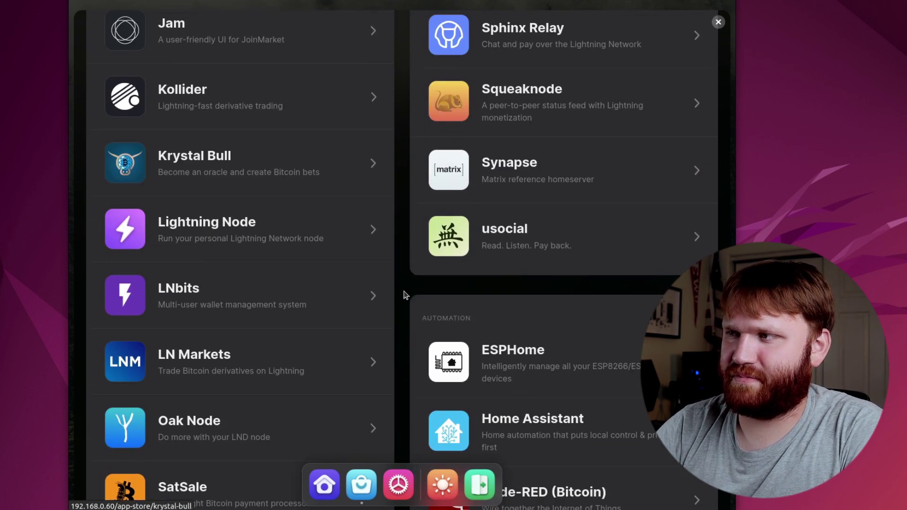
scroll(419, 277, "down", 4)
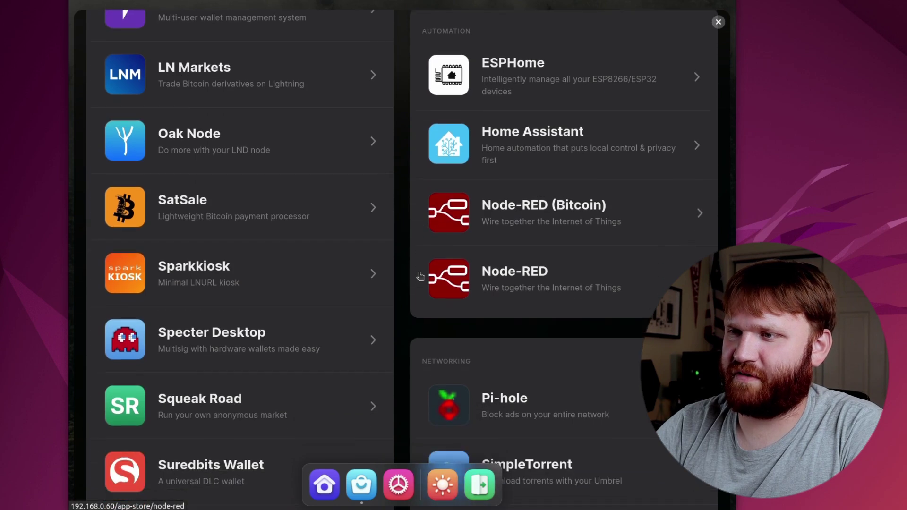
scroll(577, 286, "down", 5)
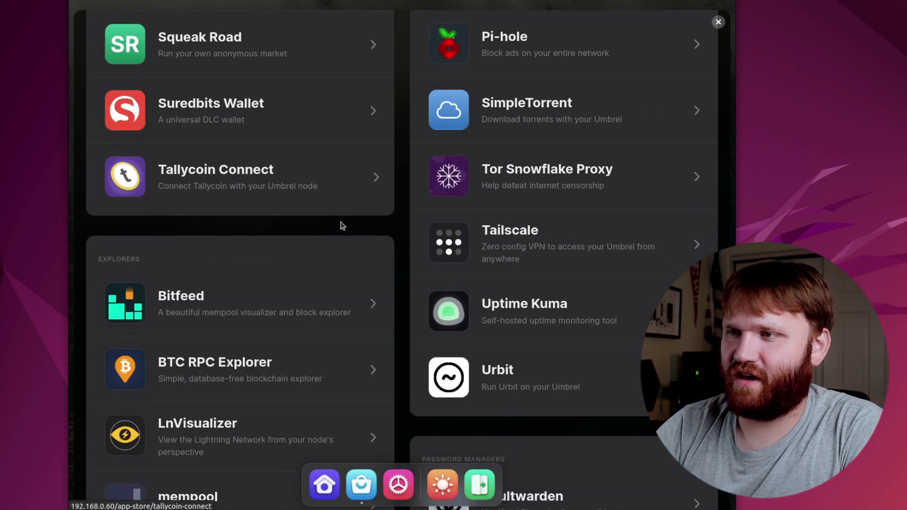
scroll(343, 226, "down", 11)
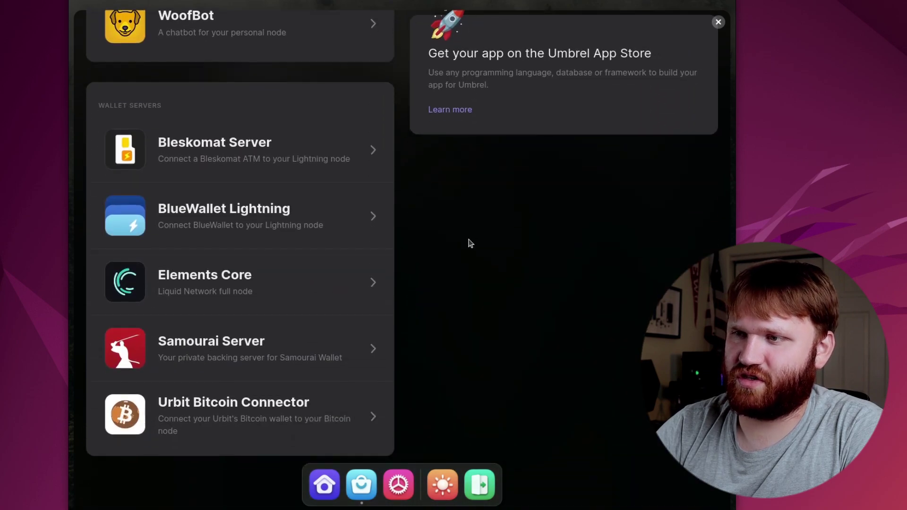
scroll(464, 330, "up", 20)
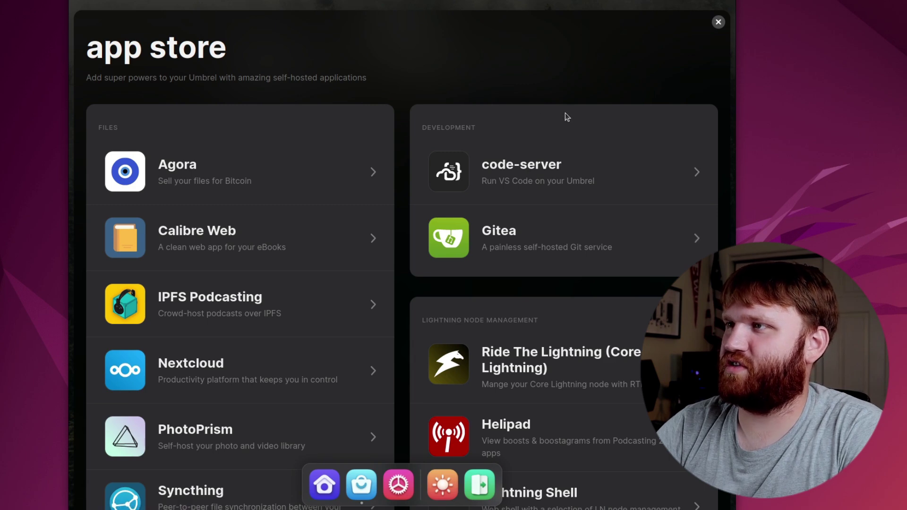
scroll(571, 196, "down", 16)
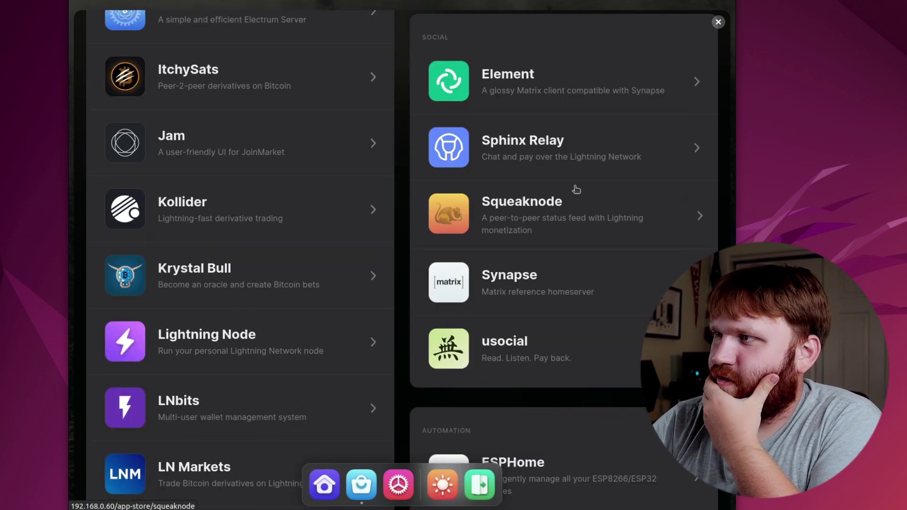
scroll(572, 230, "down", 12)
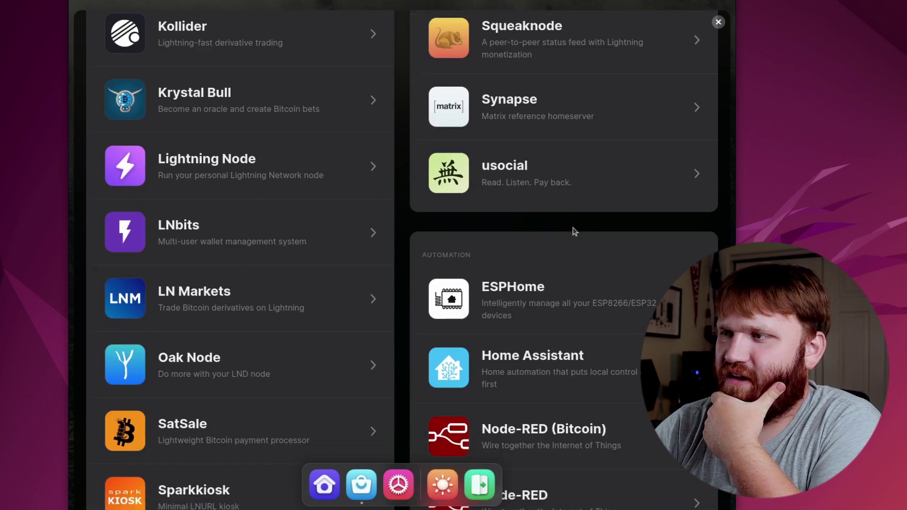
scroll(574, 234, "down", 3)
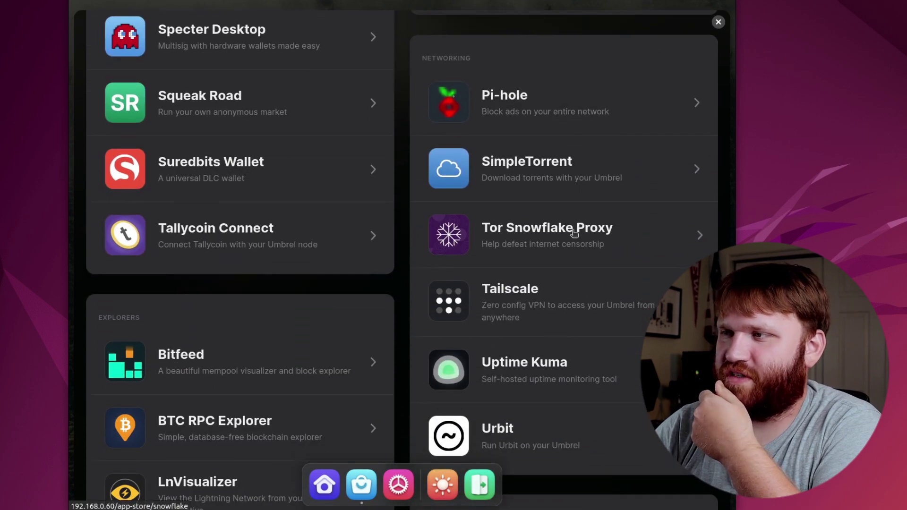
scroll(543, 218, "down", 2)
scroll(533, 146, "up", 2)
left_click(537, 176)
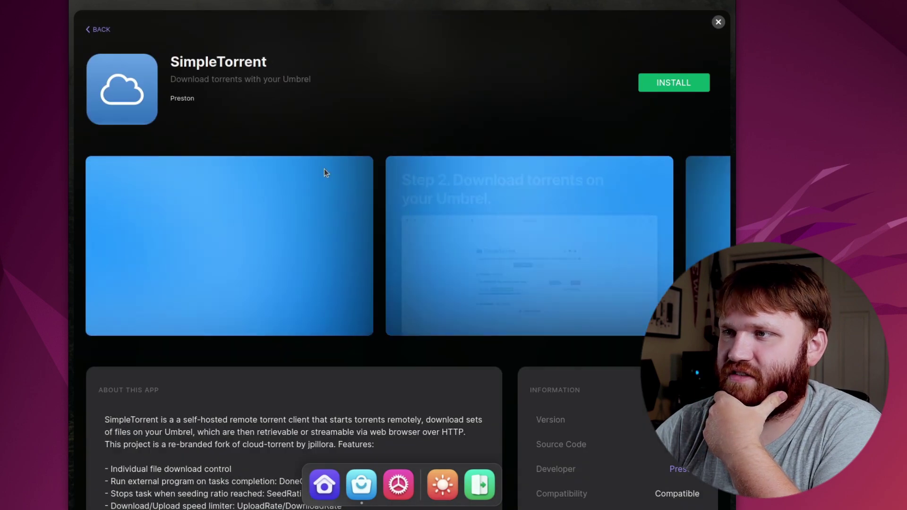
Step: Read SimpleTorrent's About section and follow its Developer link to GitHub
scroll(442, 206, "down", 3)
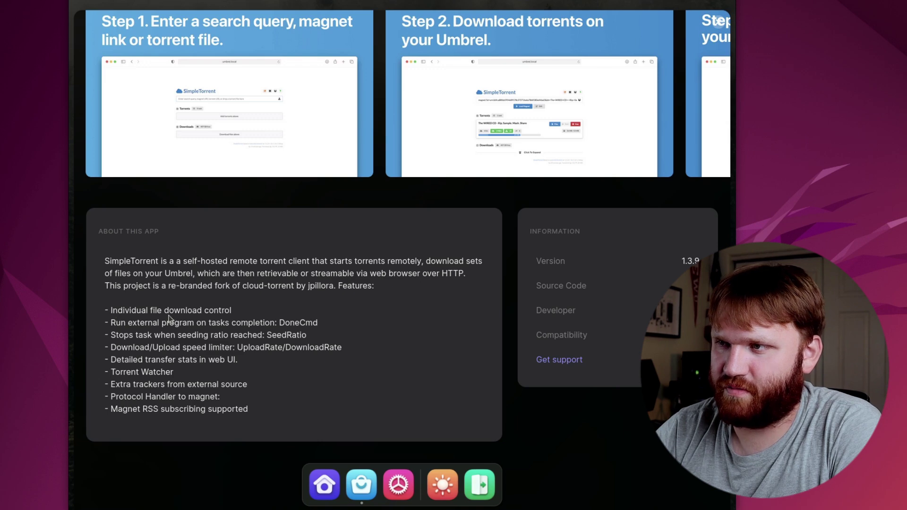
left_click_drag(134, 386, 300, 392)
left_click(404, 424)
scroll(404, 424, "up", 5)
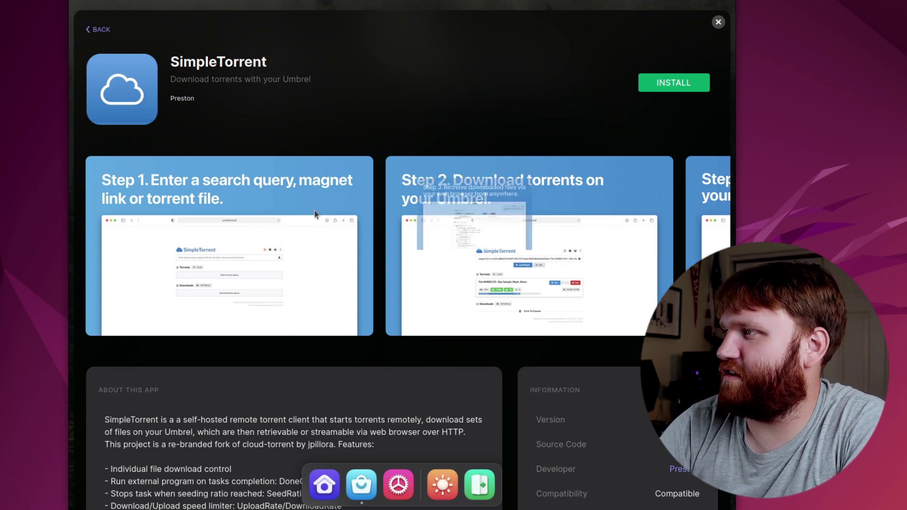
scroll(685, 401, "down", 3)
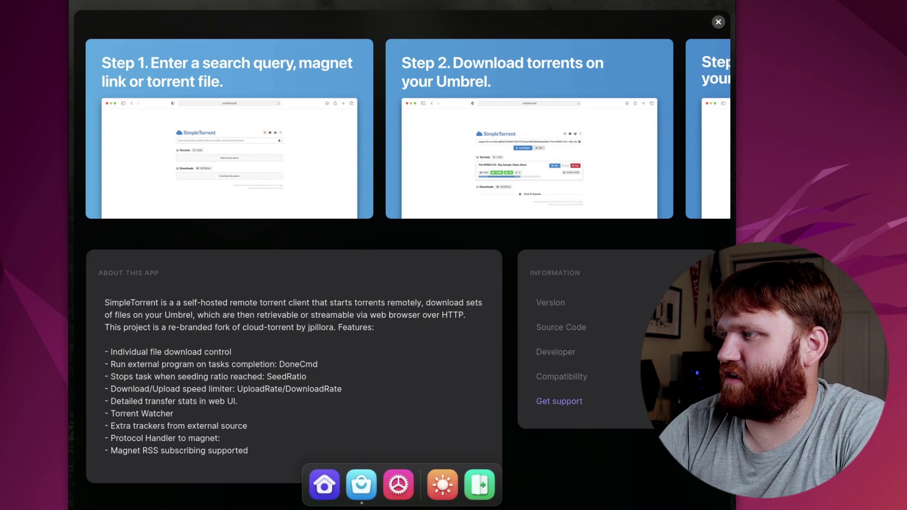
left_click(685, 327)
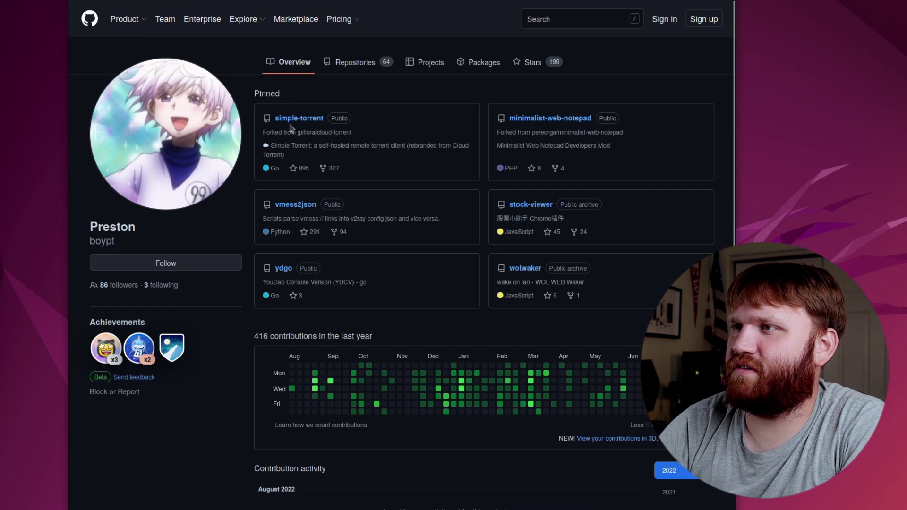
Step: Browse the simple-torrent repository files and README, then return to Umbrel's home screen
left_click(293, 119)
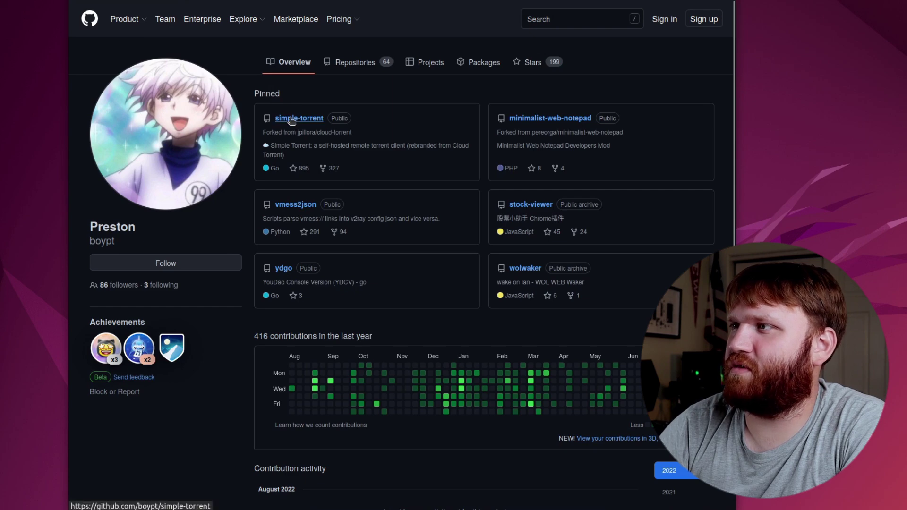
scroll(474, 277, "down", 3)
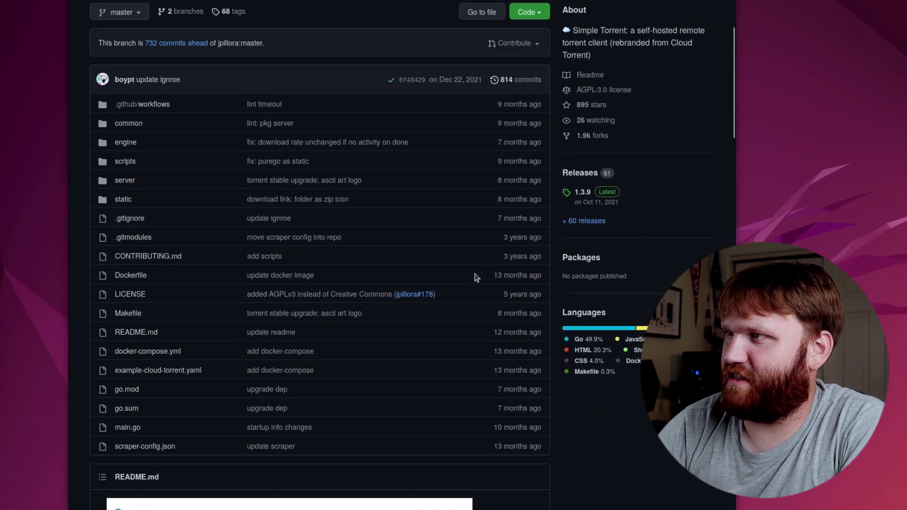
scroll(476, 277, "up", 1)
scroll(477, 270, "down", 3)
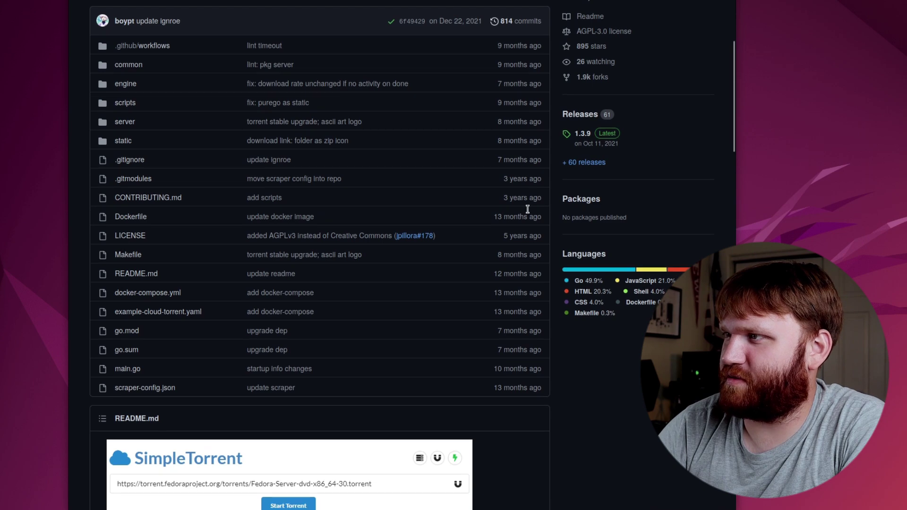
scroll(517, 349, "down", 3)
scroll(516, 362, "down", 3)
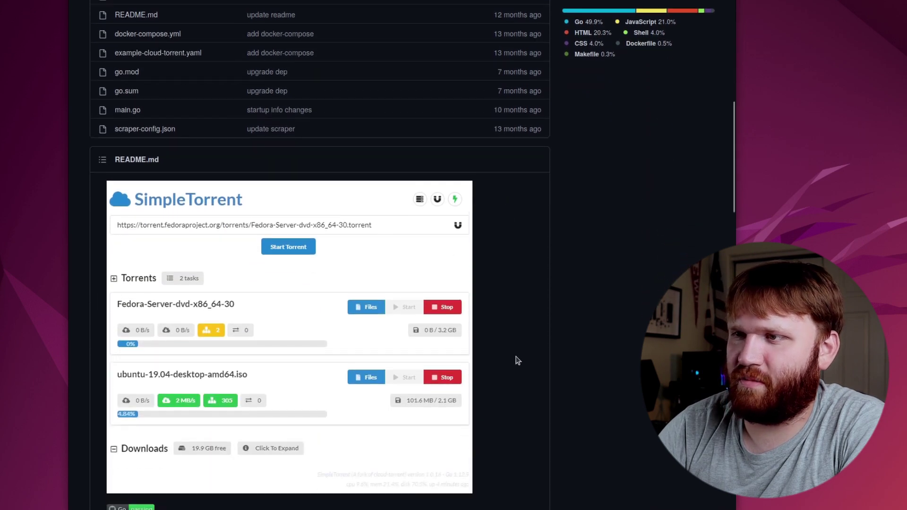
scroll(516, 363, "up", 9)
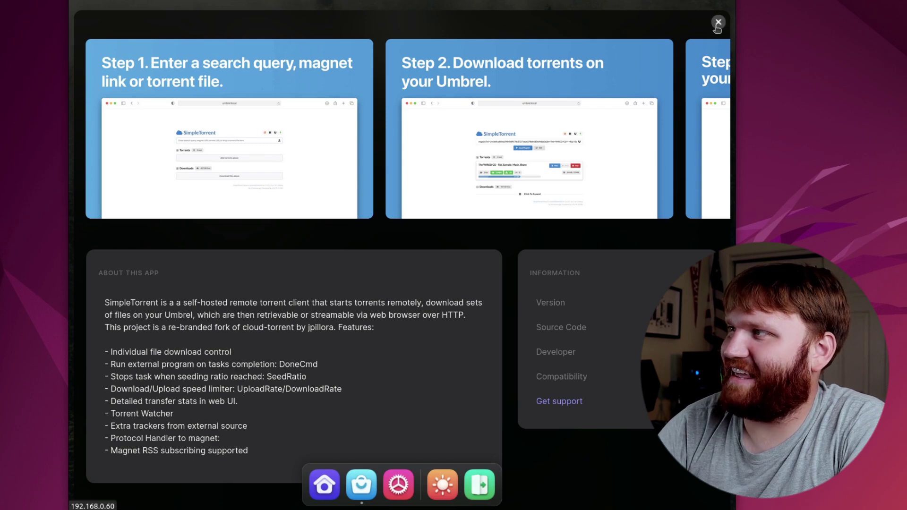
left_click(718, 21)
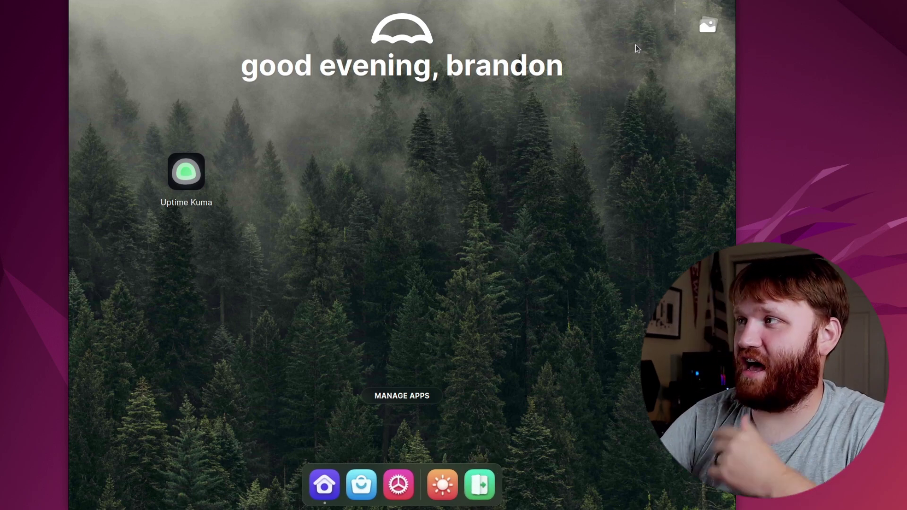
Step: Install Nextcloud from the App Store, copy its default app password, and close its page
left_click(362, 483)
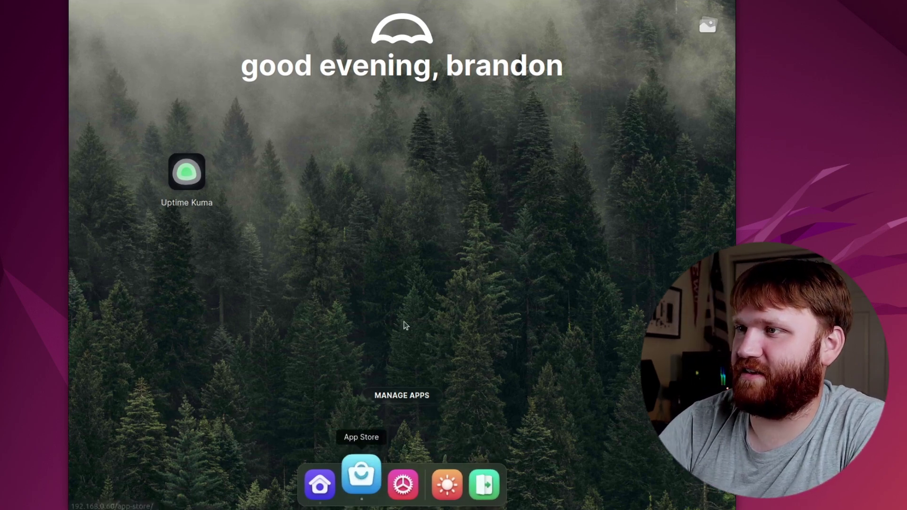
left_click(212, 367)
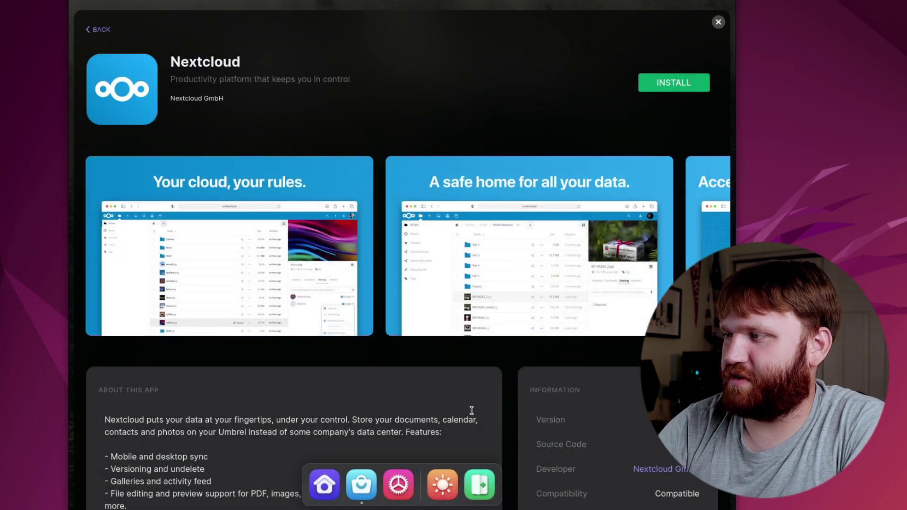
scroll(610, 308, "down", 3)
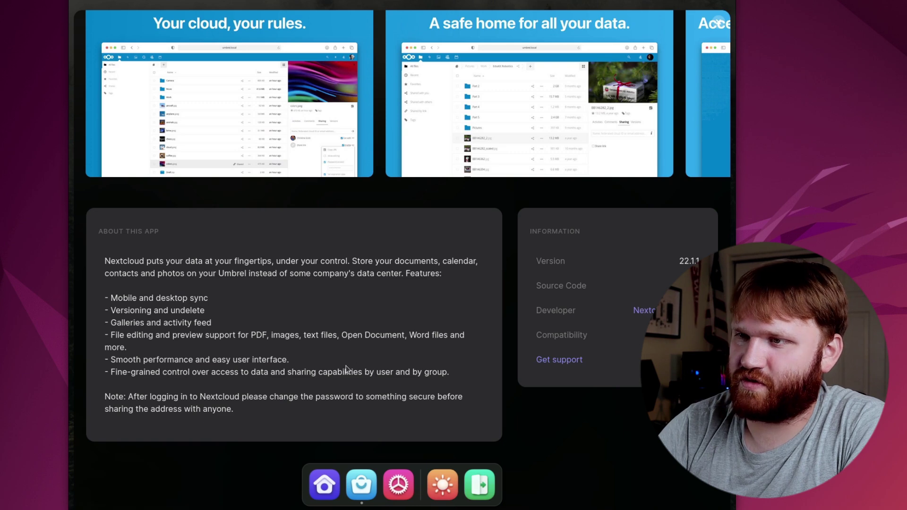
scroll(580, 243, "up", 3)
left_click(642, 63)
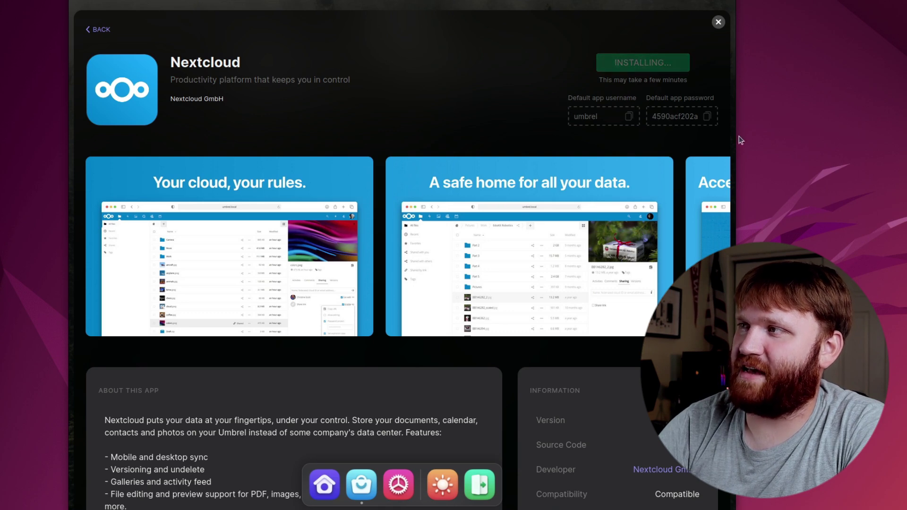
left_click(708, 117)
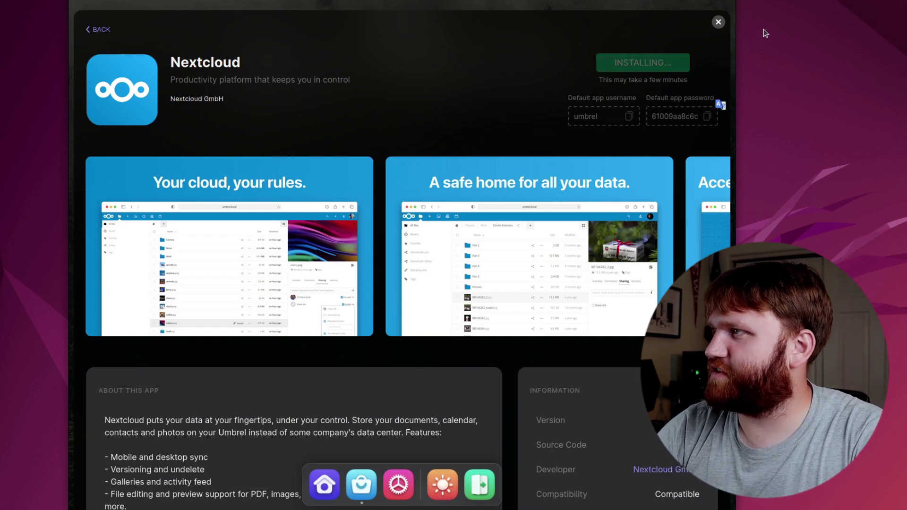
left_click(718, 22)
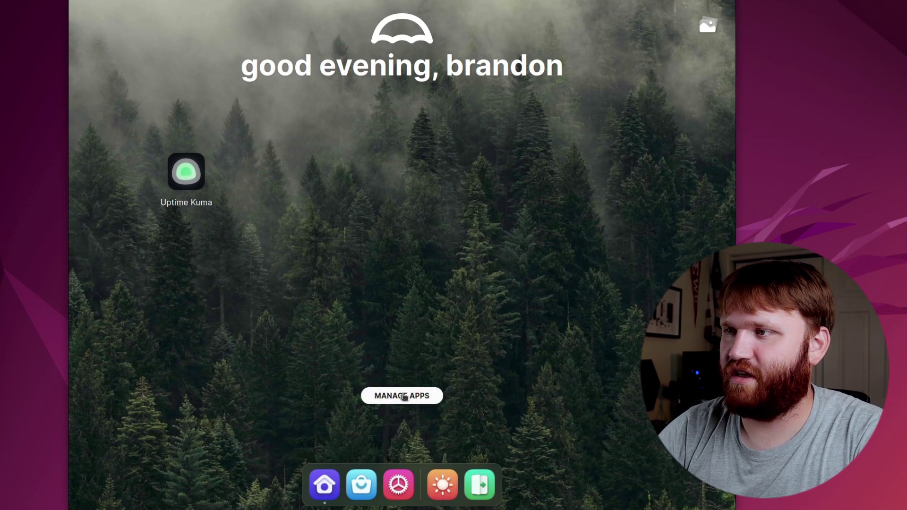
Step: Rearrange the Umbrel home screen so Nextcloud sits beside Uptime Kuma
left_click(402, 397)
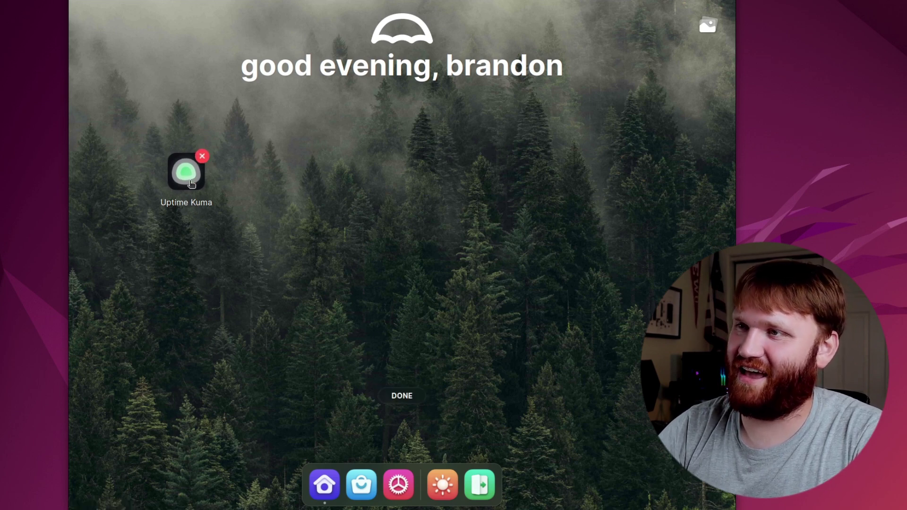
left_click(408, 398)
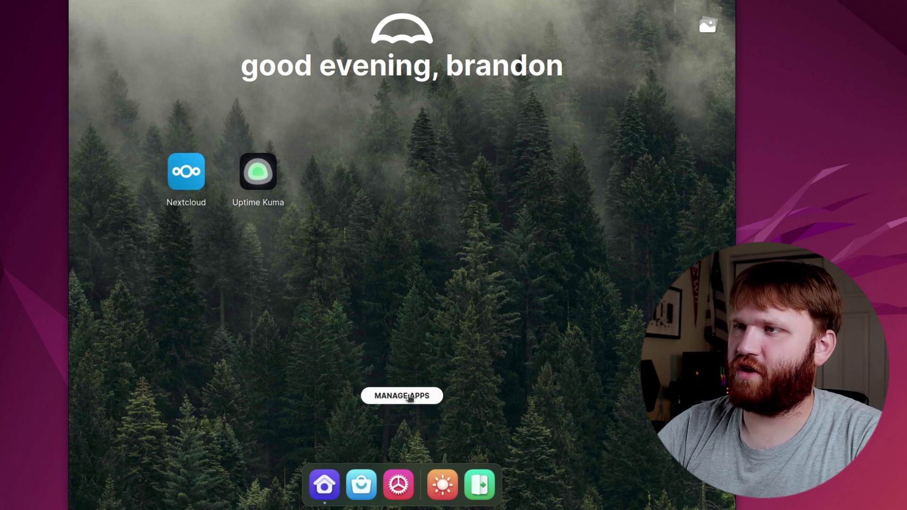
left_click(409, 397)
left_click_drag(198, 176, 156, 148)
left_click(396, 397)
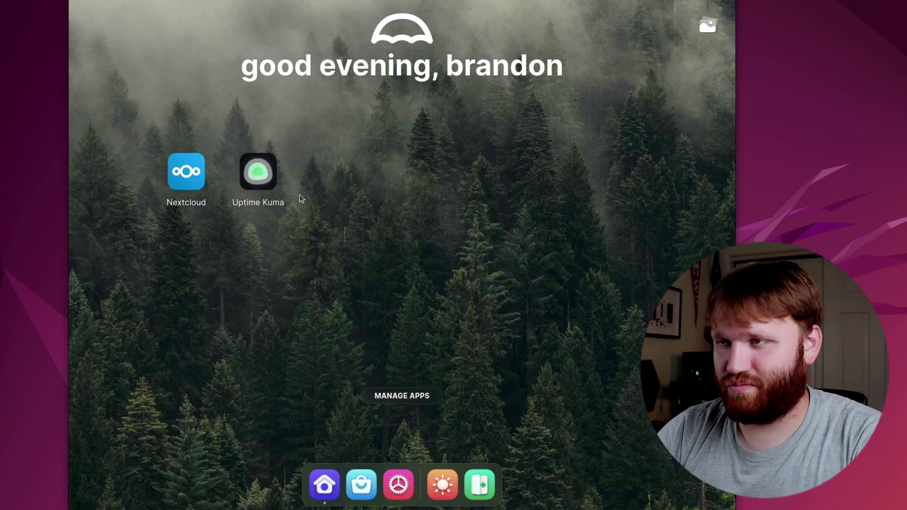
Step: Launch Nextcloud, hit the 'Access through untrusted domain' error, and return to Umbrel's home screen
left_click(197, 183)
key("ctrl+l")
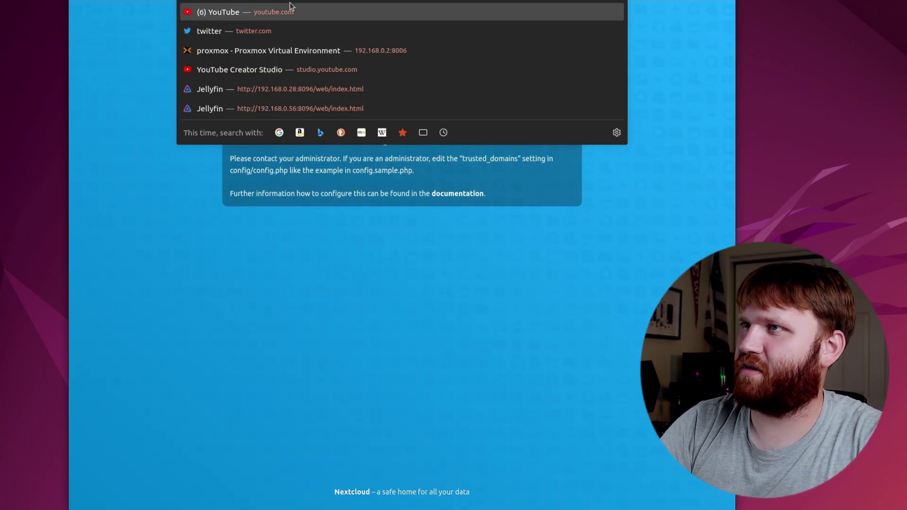
key("Escape")
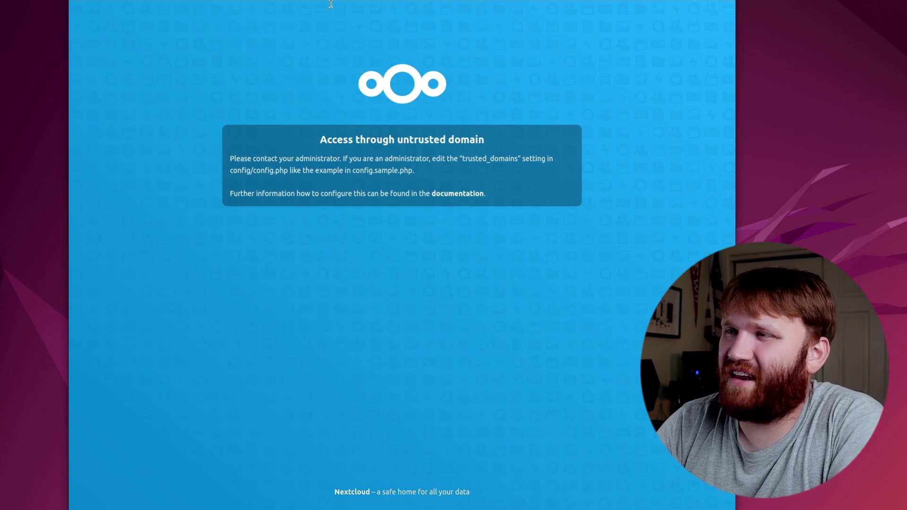
key("alt+Left")
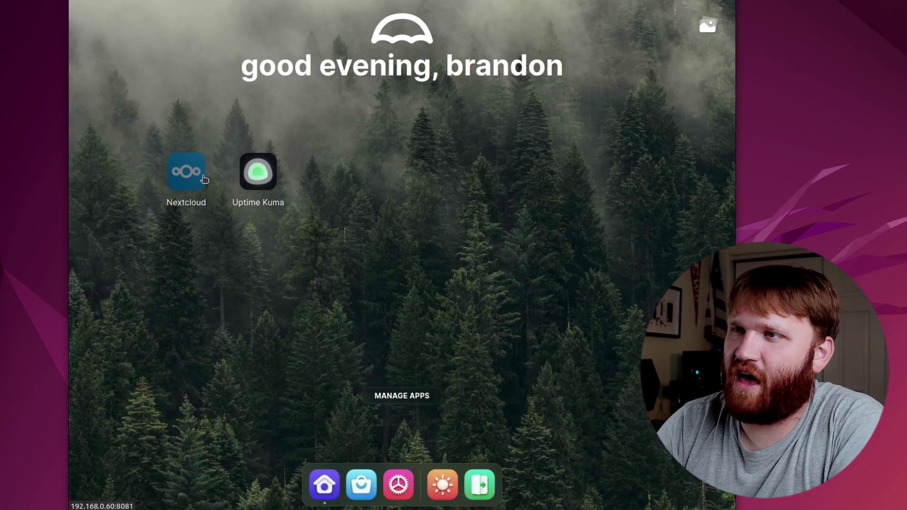
left_click(202, 178)
Step: Go back to Umbrel's home screen and check the Nextcloud icon's link options
key("alt+Left")
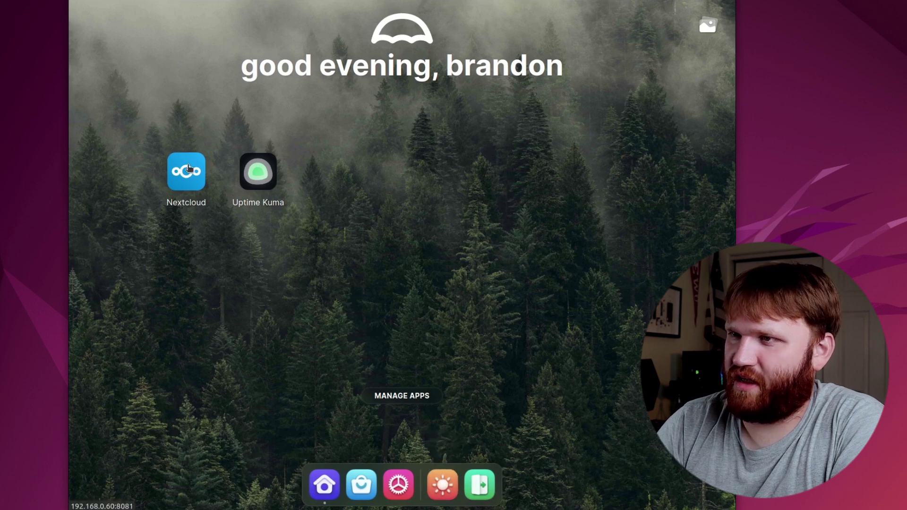
right_click(188, 173)
left_click(517, 169)
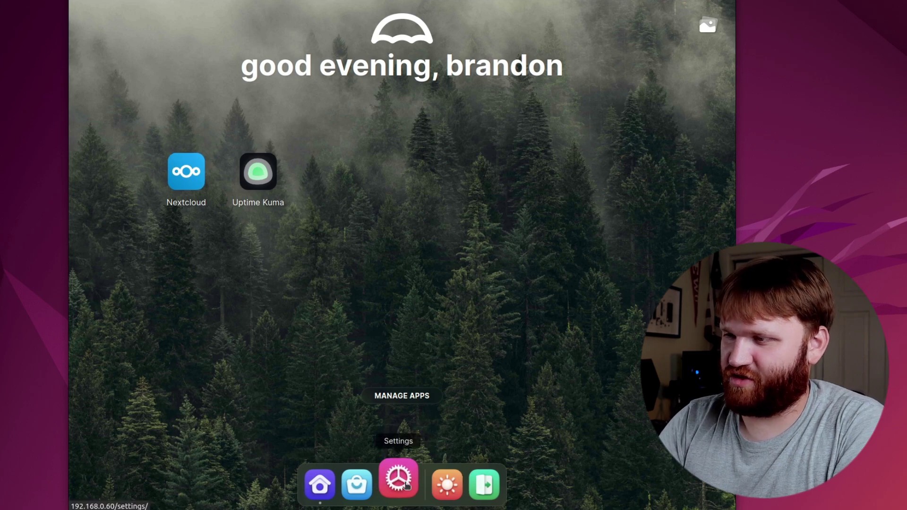
Step: Show Nextcloud's App Store page, scrolled down to its default username and password
left_click(358, 482)
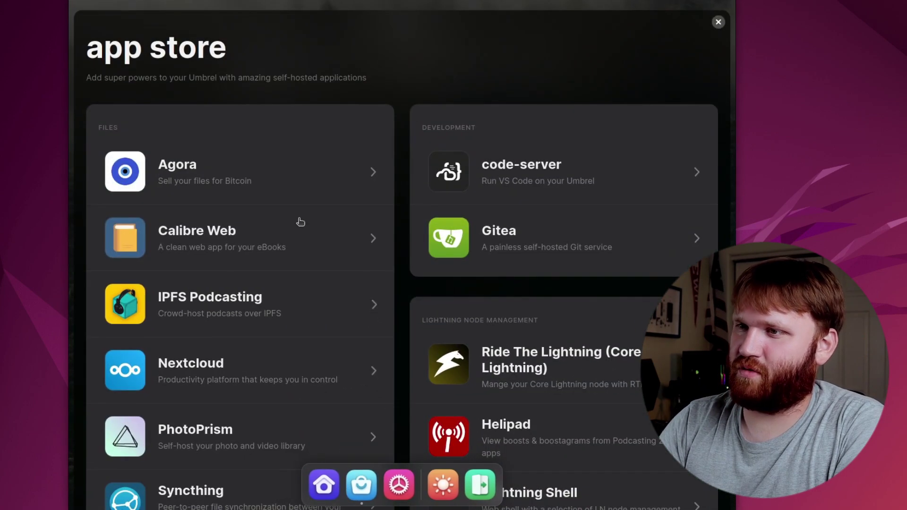
scroll(216, 323, "down", 1)
left_click(217, 302)
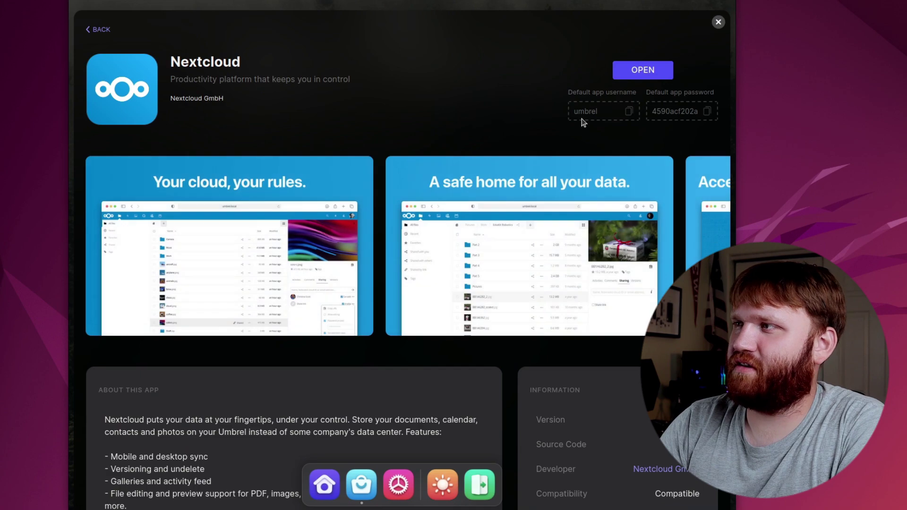
scroll(589, 130, "down", 3)
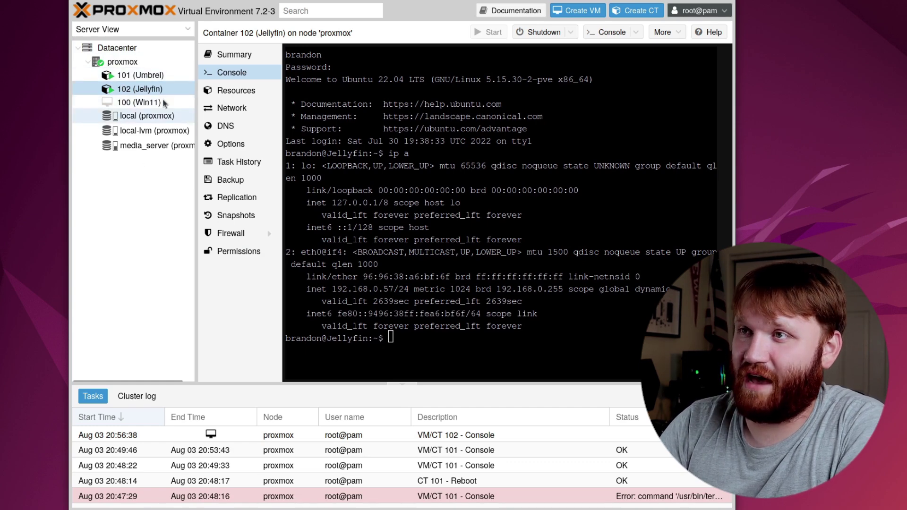
Step: Get a shell in the Umbrel container (101) console and run docker to see its help
left_click(140, 75)
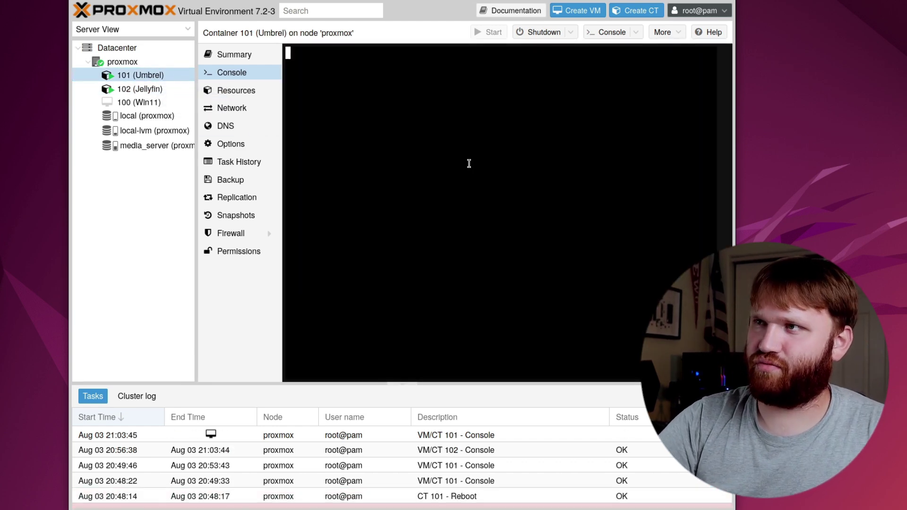
key("Return")
key("Return")
key("Return")
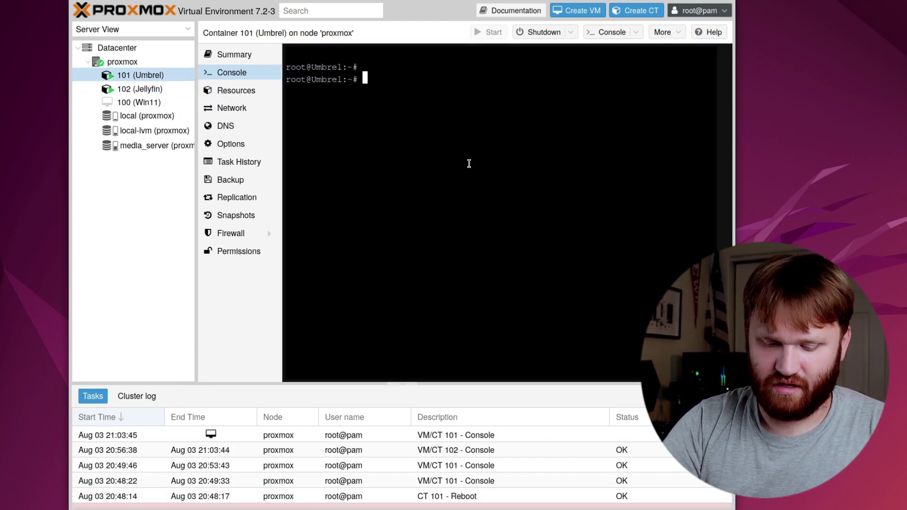
key("Return")
type("docker")
key("Return")
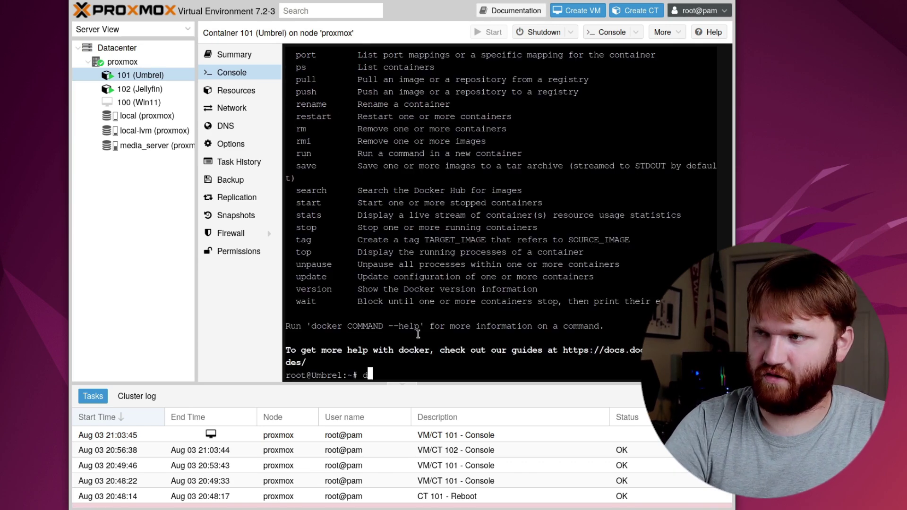
Step: Run 'docker container ls' to list the running containers, including Nextcloud and Uptime Kuma
type("docker ")
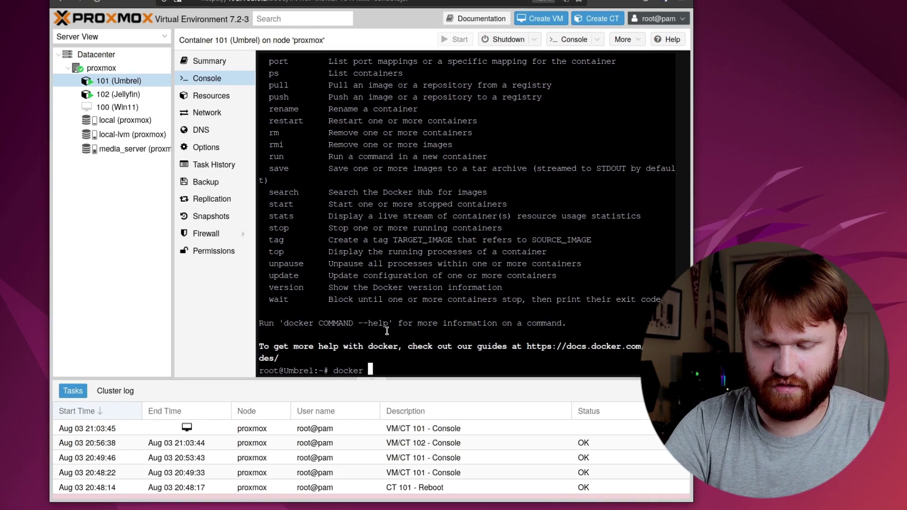
type("container ls")
key("Return")
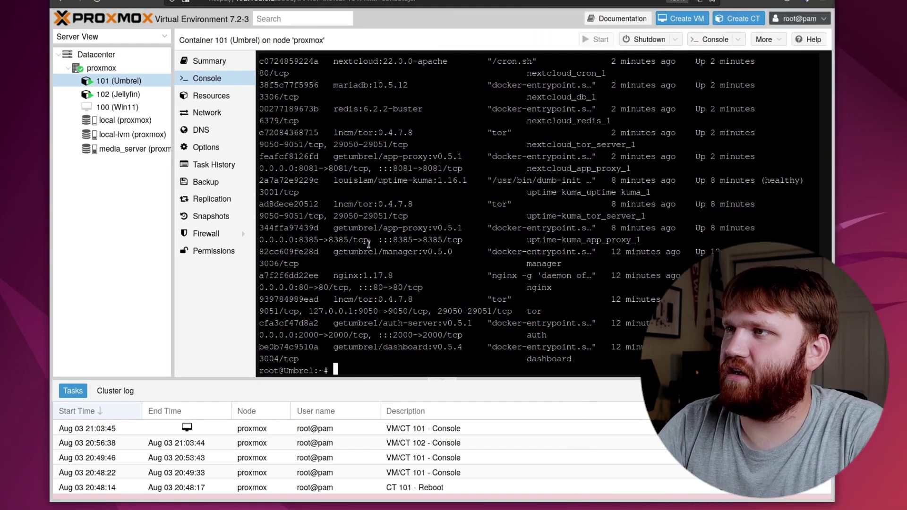
scroll(443, 163, "up", 3)
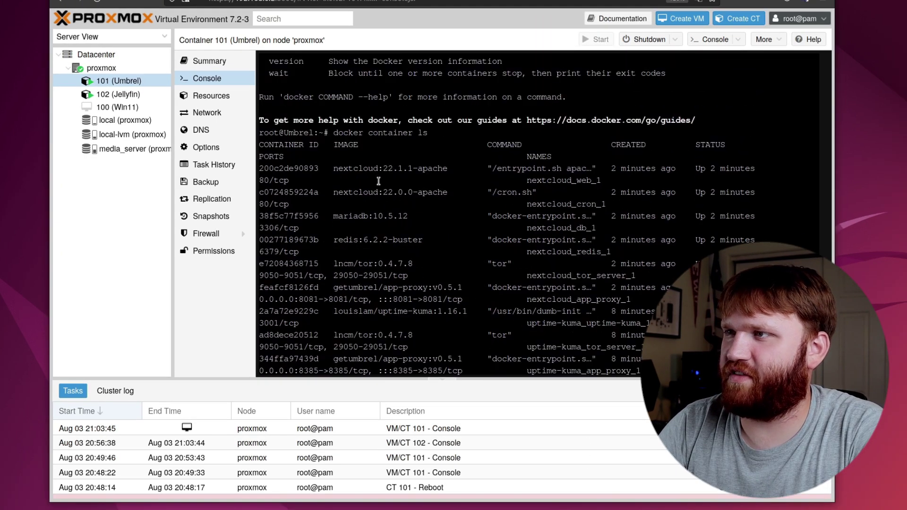
scroll(356, 151, "down", 3)
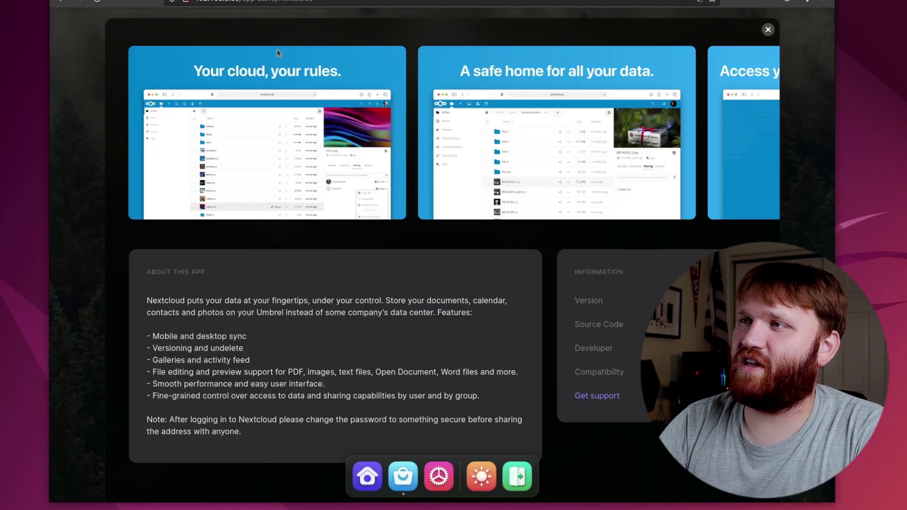
Step: Close the Nextcloud app details window to return to Umbrel's home screen
left_click(767, 30)
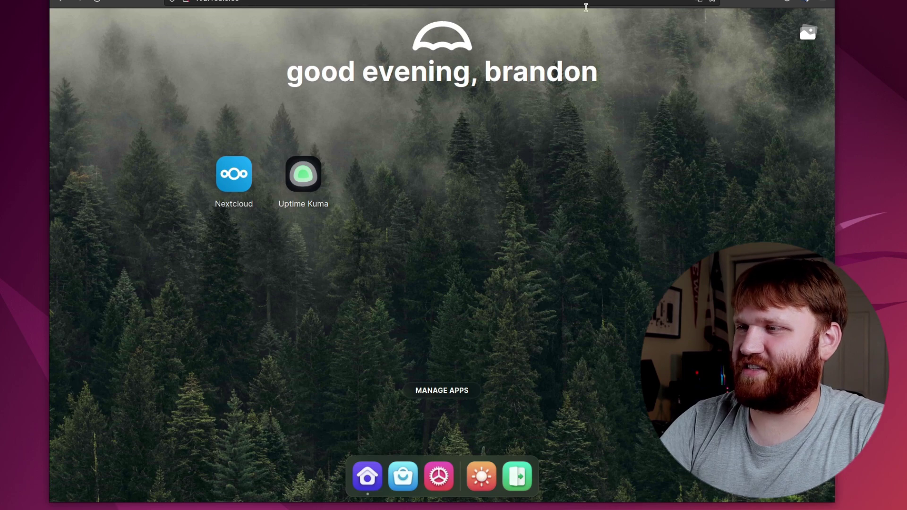
Step: Browse Umbrel's App Store down to the explorer, wallet server and password manager sections
left_click(402, 489)
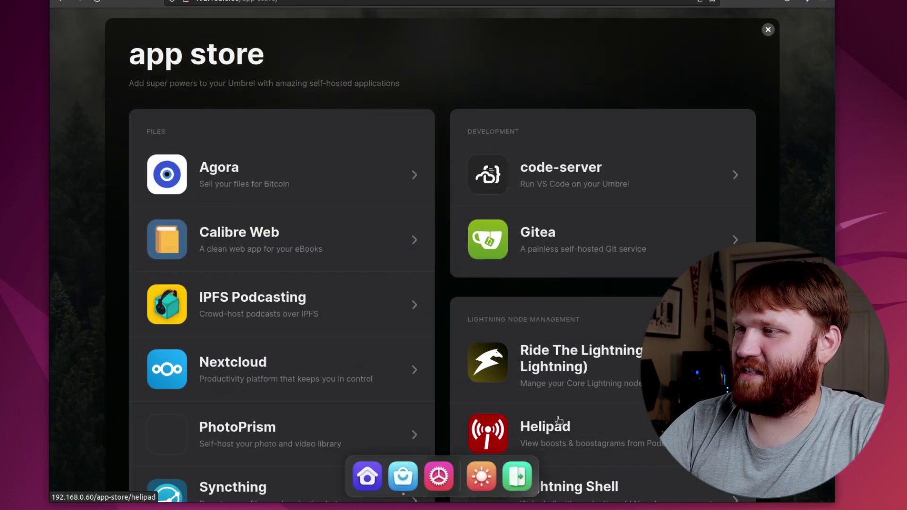
scroll(574, 404, "down", 8)
scroll(578, 406, "down", 8)
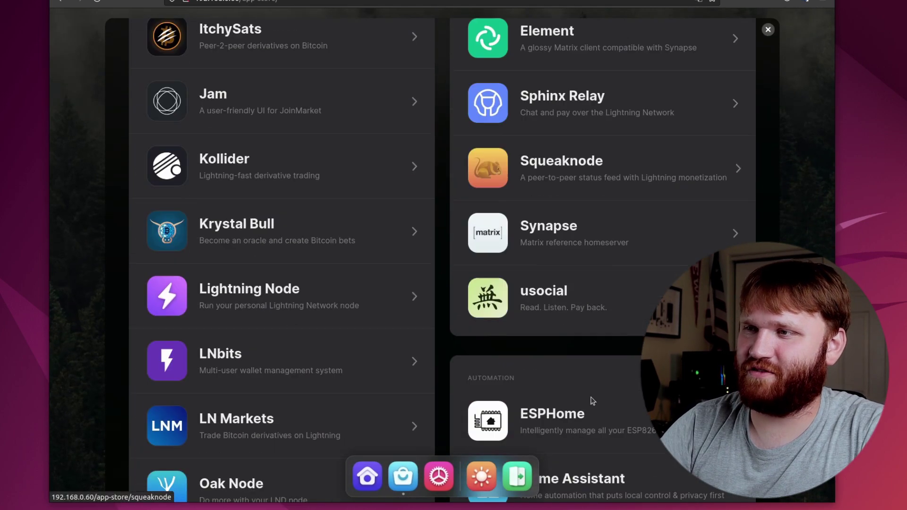
scroll(593, 401, "down", 3)
scroll(612, 405, "down", 10)
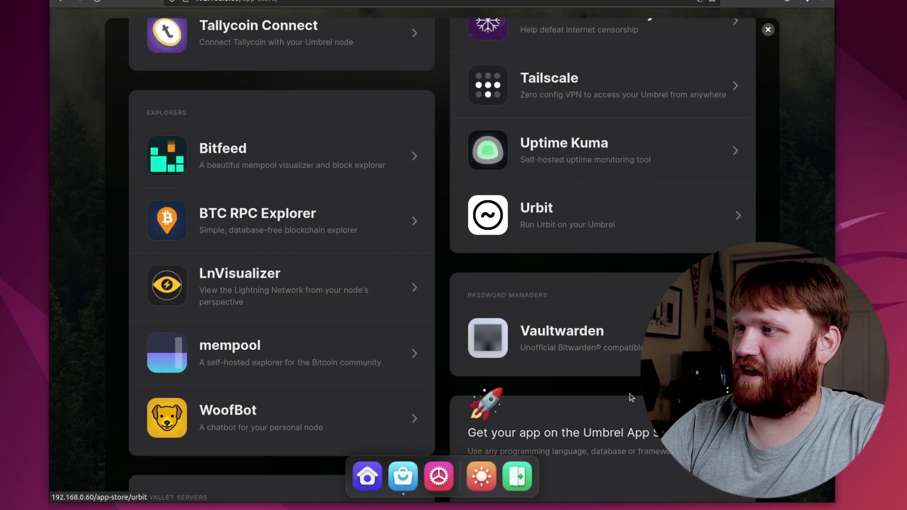
scroll(638, 399, "down", 3)
scroll(639, 399, "down", 5)
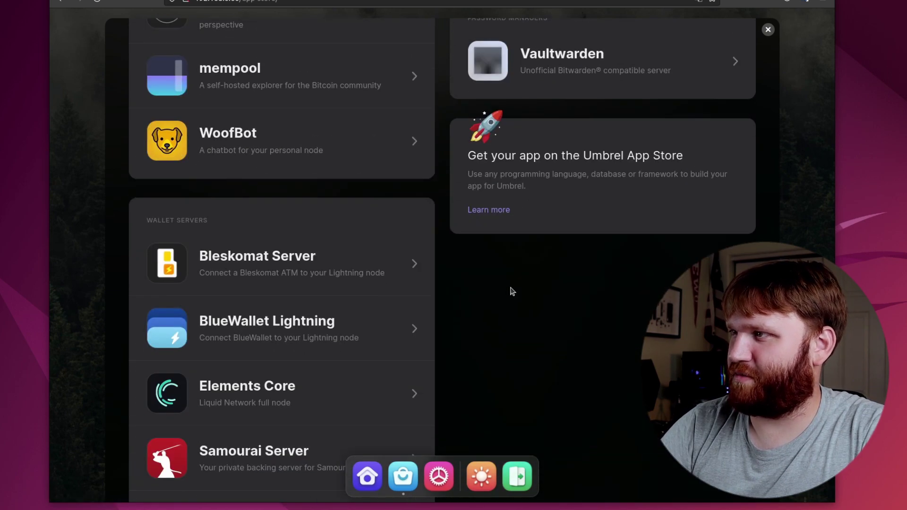